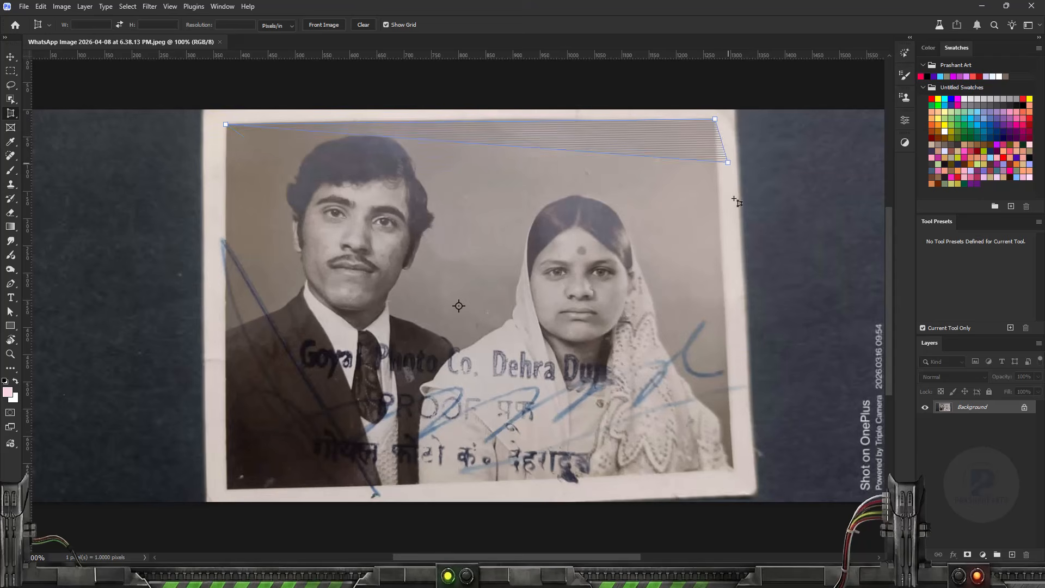
Perspective-crop the old couple photo to the inner edges of its white border.
left_click(208, 501)
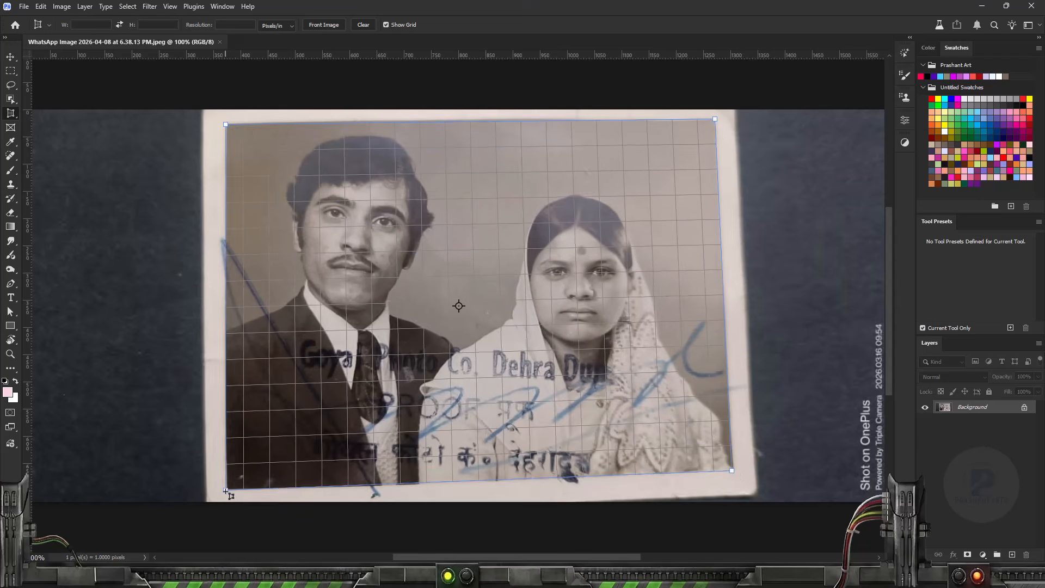
key("Return")
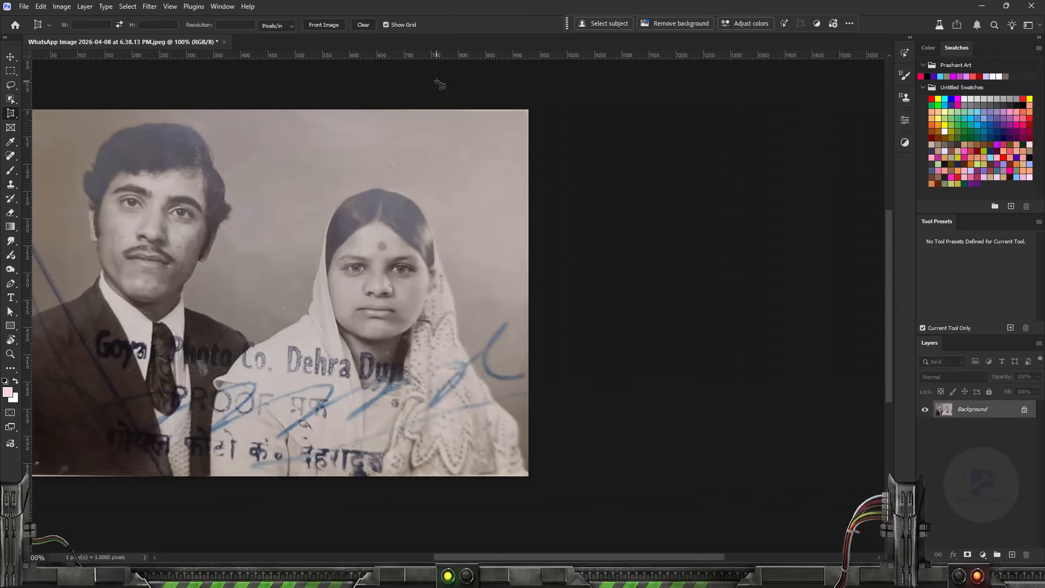
key("space")
left_click_drag(411, 300, 592, 308)
Create a new landscape document and copy the cropped couple photo into it as a layer.
left_click(11, 57)
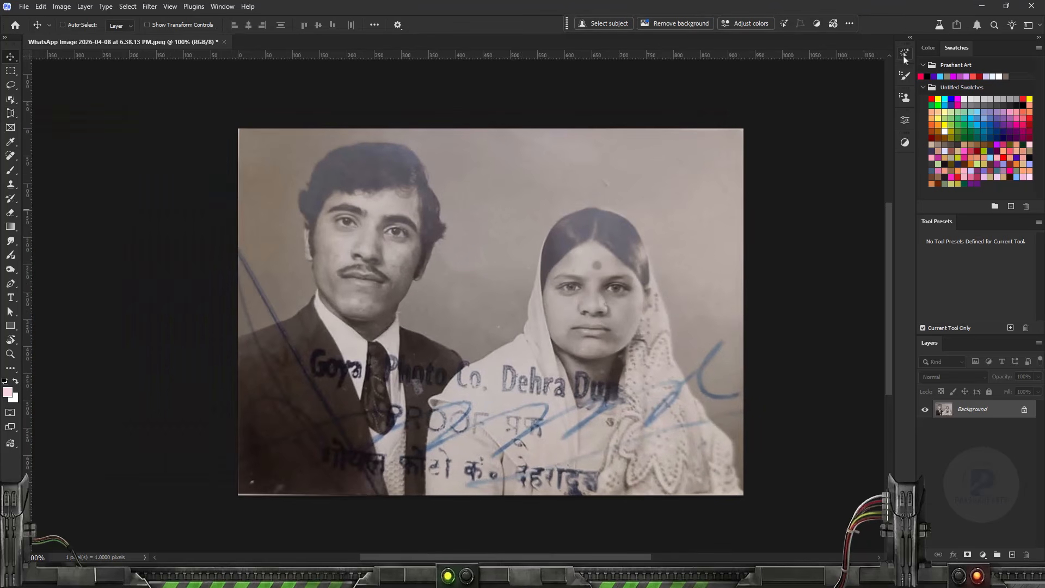
left_click(905, 54)
left_click(782, 77)
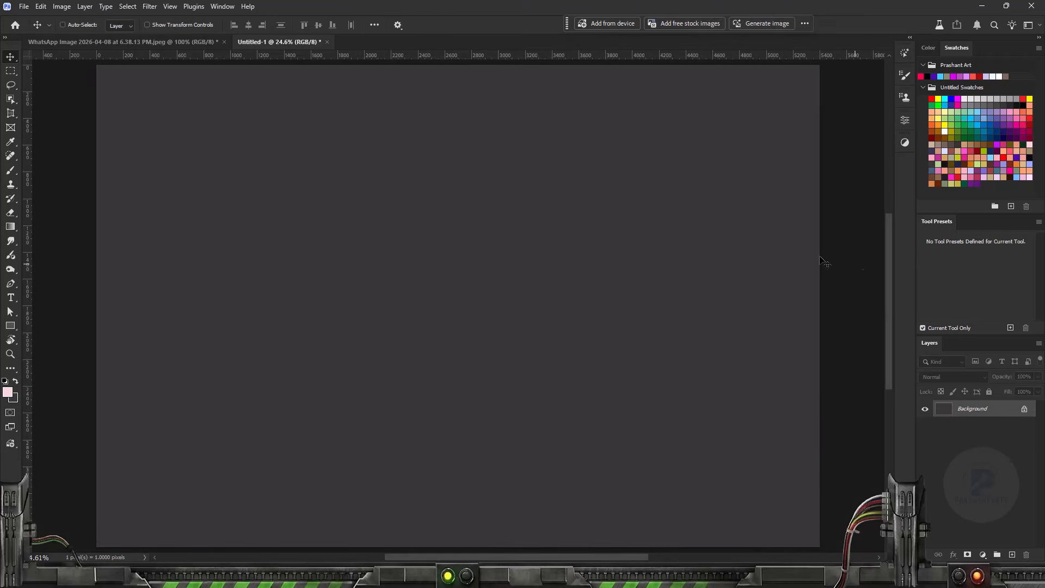
left_click(160, 42)
left_click_drag(461, 315, 408, 243)
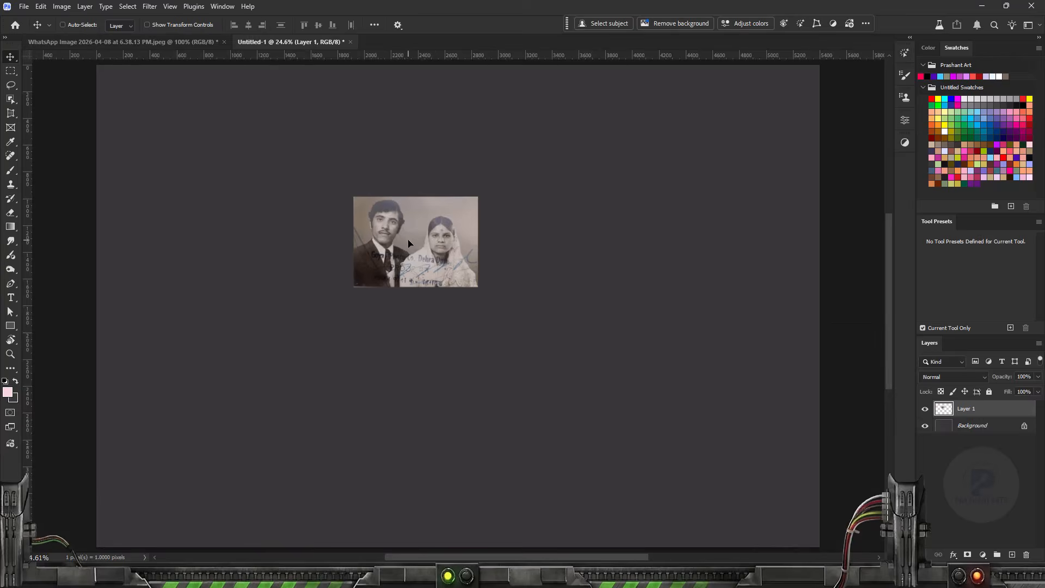
Scale up and reposition the photo layer to nearly fill the canvas, leaving narrow margins around it.
key("ctrl+minus")
key("ctrl+t")
left_click_drag(472, 292, 630, 407)
left_click_drag(546, 333, 576, 351)
left_click_drag(657, 432, 631, 420)
left_click_drag(233, 141, 245, 151)
mouse_move(543, 211)
left_mouse_down()
mouse_move(537, 223)
mouse_move(547, 228)
left_mouse_up()
left_click(539, 25)
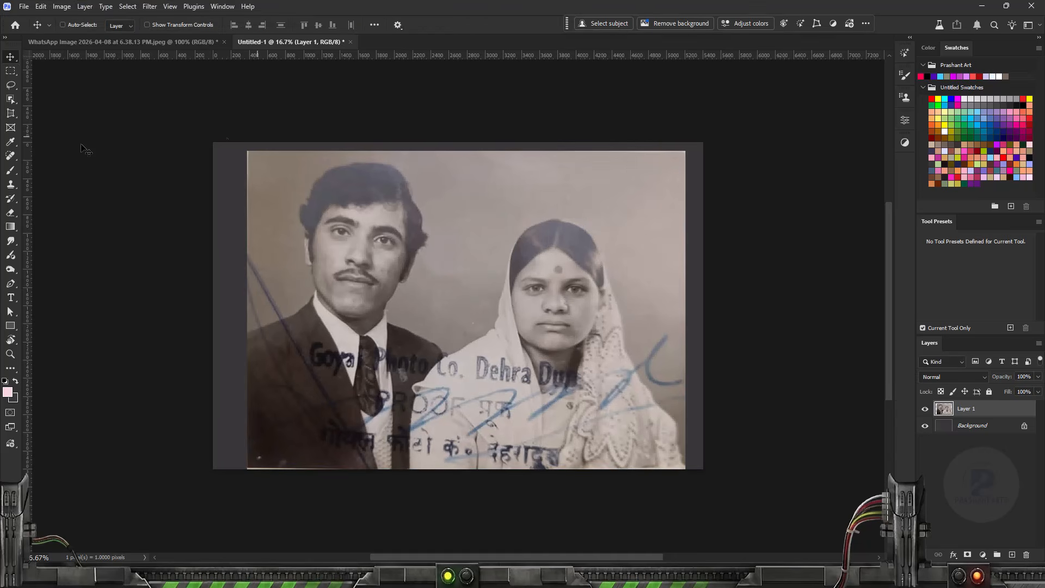
Select the area outside the photo plus its thin edges and fill it with Generative Fill using no prompt.
left_click(10, 72)
left_click_drag(250, 155, 684, 468)
key("ctrl+shift+i")
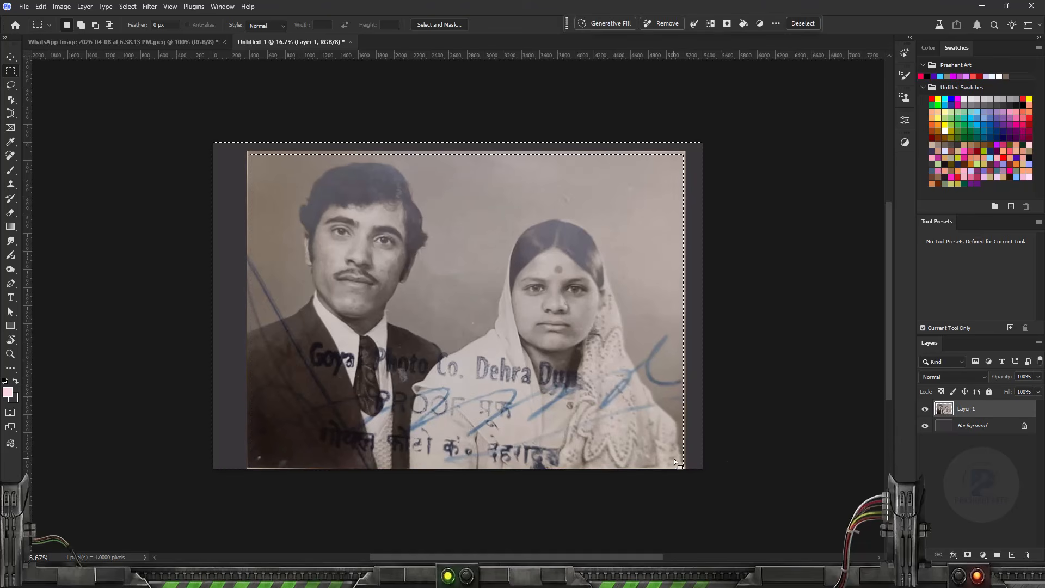
left_click(606, 23)
left_click(851, 24)
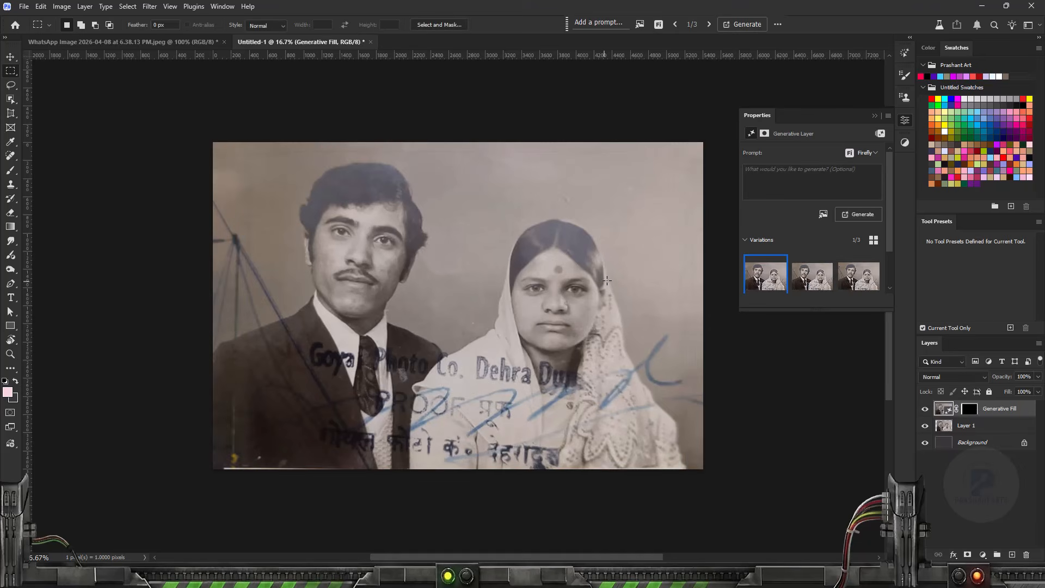
Choose the second generated variation and merge the Generative Fill layer into the photo layer.
left_click(817, 275)
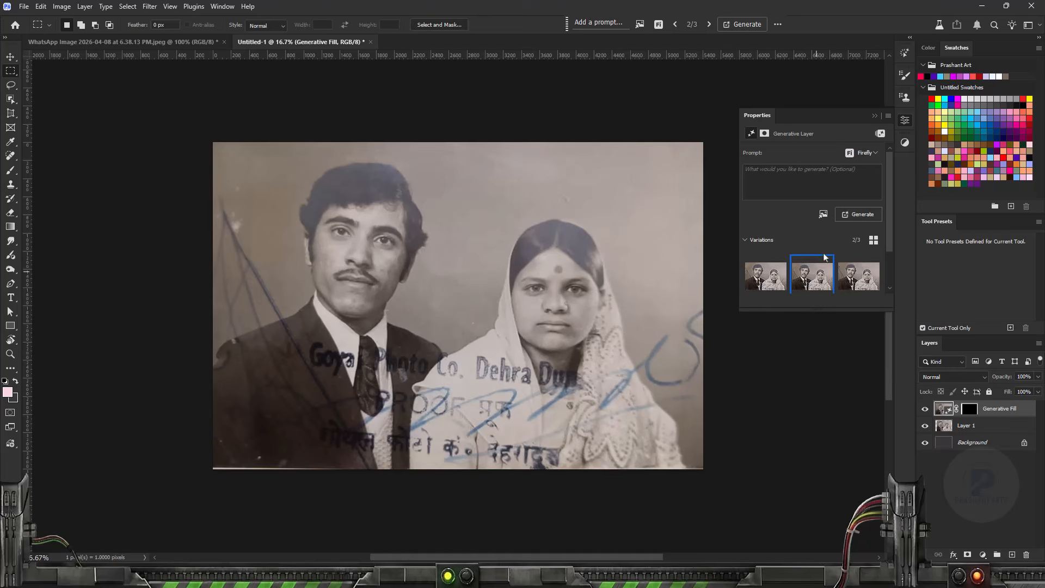
left_click(877, 116)
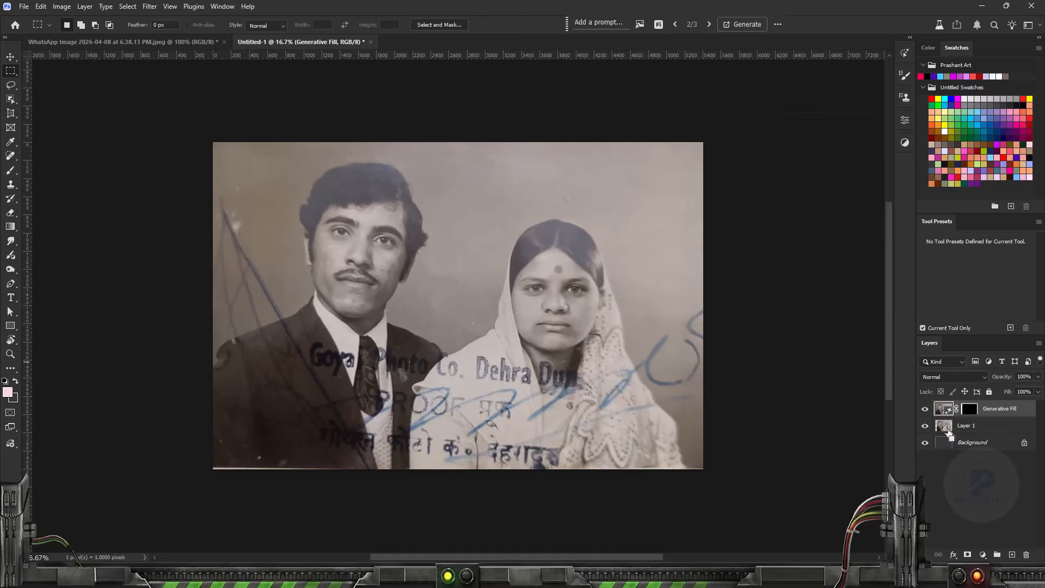
key("ctrl+e")
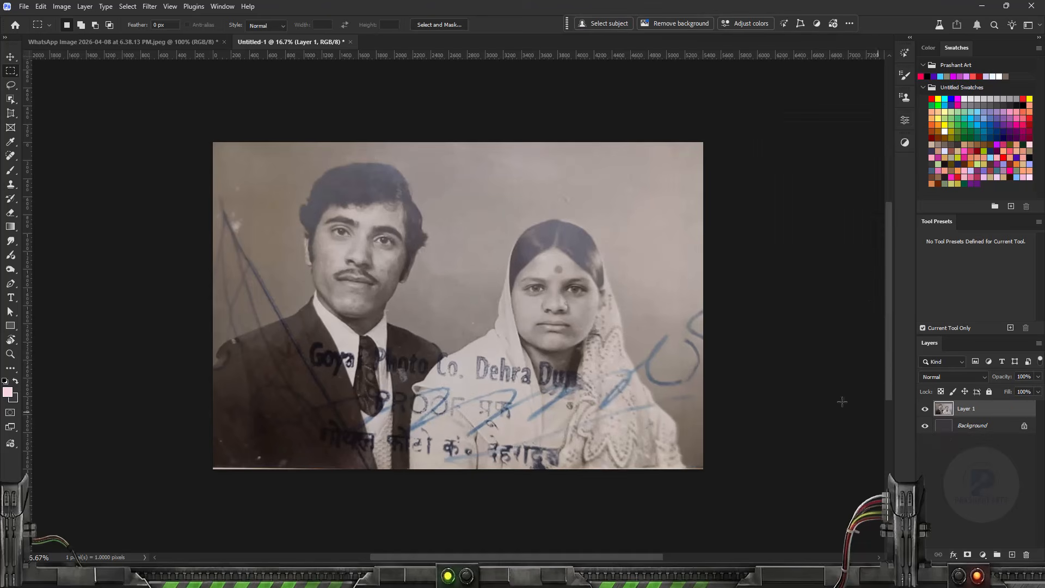
Duplicate the photo layer and heal the pen lines over the man's jacket shoulder and the background beside him.
left_click(16, 157)
key("ctrl+j")
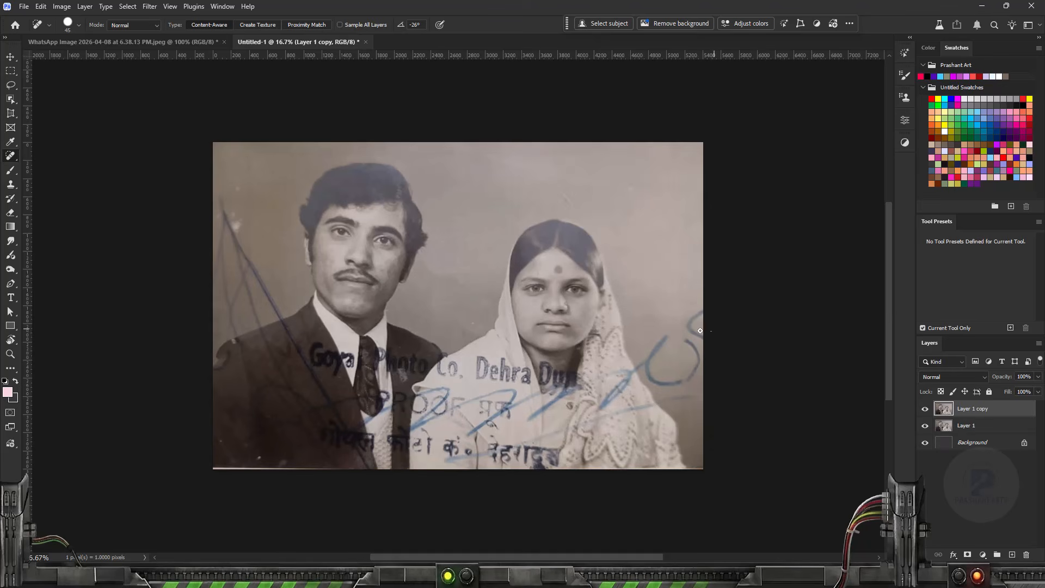
key("ctrl+equal")
key("bracketright")
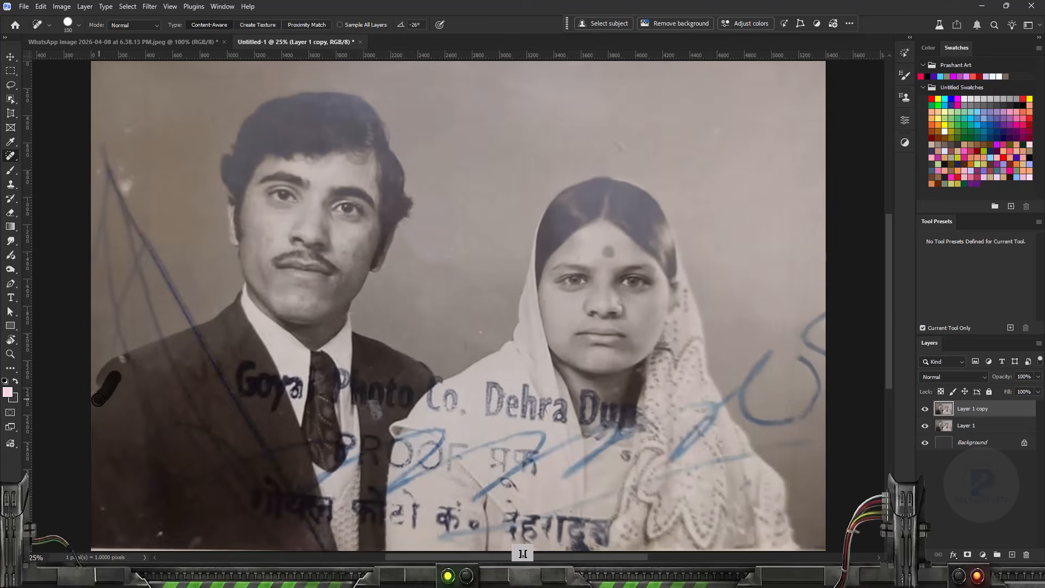
left_click_drag(95, 400, 94, 401)
left_click(124, 361)
left_click_drag(125, 361, 220, 176)
left_click_drag(193, 361, 422, 363)
key("bracketright")
left_click_drag(256, 343, 252, 357)
left_click_drag(197, 318, 216, 357)
mouse_move(256, 245)
left_mouse_down()
mouse_move(343, 286)
mouse_move(390, 452)
left_mouse_up()
Heal the remaining background scratches and the blue pen scribble beside and over the woman's lace shawl, adjusting the brush size.
key("bracketright")
key("bracketright")
left_click_drag(252, 124, 332, 290)
key("bracketright")
left_click_drag(259, 199, 274, 167)
left_click_drag(773, 312, 475, 264)
mouse_move(666, 255)
left_mouse_down()
mouse_move(684, 294)
mouse_move(653, 292)
left_mouse_up()
mouse_move(637, 284)
left_mouse_down()
mouse_move(597, 338)
mouse_move(649, 294)
left_mouse_up()
key("bracketleft")
key("bracketleft")
key("bracketleft")
key("bracketleft")
left_click_drag(507, 411, 661, 372)
mouse_move(602, 312)
left_mouse_down()
mouse_move(559, 349)
mouse_move(497, 357)
left_mouse_up()
left_click_drag(434, 443, 522, 369)
Heal the leftover marks in the background beside the man and the diagonal pen line across his jacket.
key("bracketright")
key("bracketright")
left_click_drag(94, 122, 239, 175)
mouse_move(183, 126)
left_mouse_down()
mouse_move(204, 258)
mouse_move(225, 179)
mouse_move(229, 229)
left_mouse_up()
key("bracketright")
left_click_drag(185, 128, 186, 175)
key("bracketleft")
key("bracketleft")
key("bracketleft")
left_click_drag(241, 241, 306, 369)
mouse_move(264, 217)
left_mouse_down()
mouse_move(341, 347)
mouse_move(306, 367)
mouse_move(329, 391)
left_mouse_up()
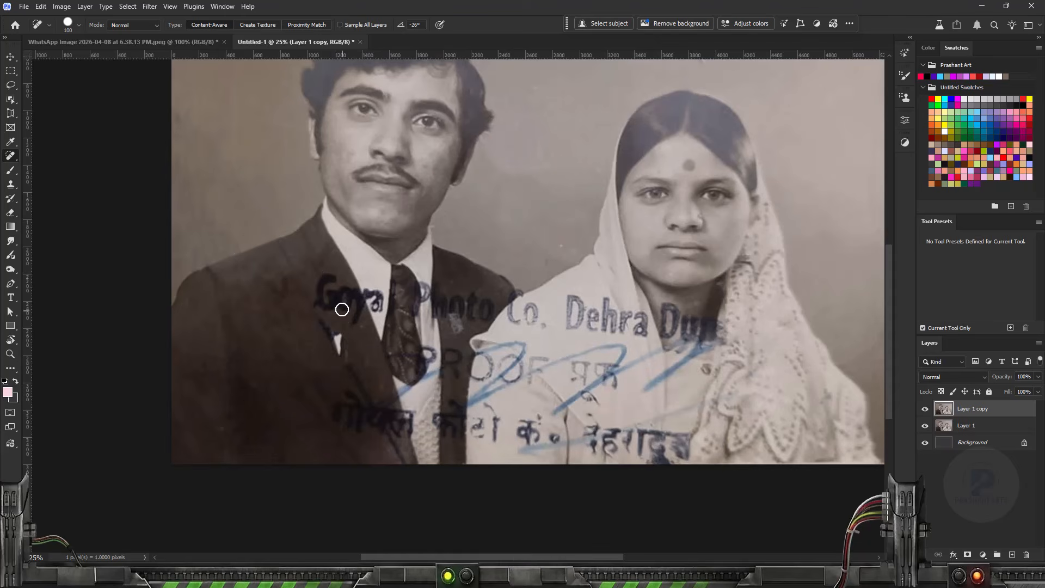
Heal away the Hindi stamp text on the man's dark jacket with a larger spot healing brush.
key("ctrl+minus")
key("ctrl+minus")
key("bracketright")
key("bracketright")
key("bracketright")
mouse_move(406, 336)
left_mouse_down()
mouse_move(408, 366)
mouse_move(425, 356)
mouse_move(426, 386)
left_mouse_up()
Apply a Levels adjustment that slightly deepens the shadows and brightens the highlights of the duplicated photo layer.
left_click(10, 269)
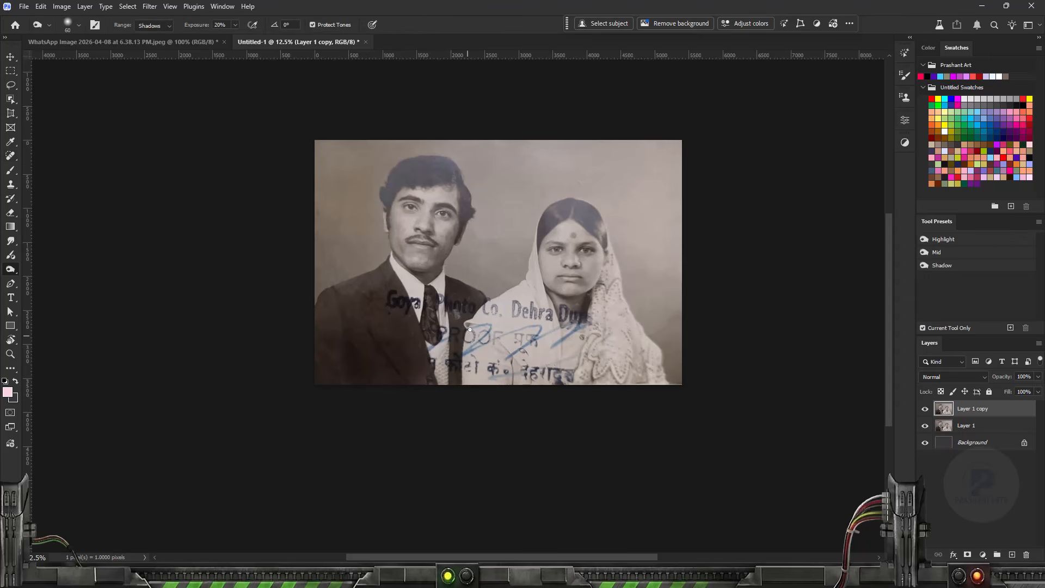
left_click_drag(547, 246, 520, 311)
left_click(11, 85)
key("ctrl+l")
left_click_drag(694, 457, 702, 456)
left_click_drag(832, 456, 814, 458)
left_click(876, 357)
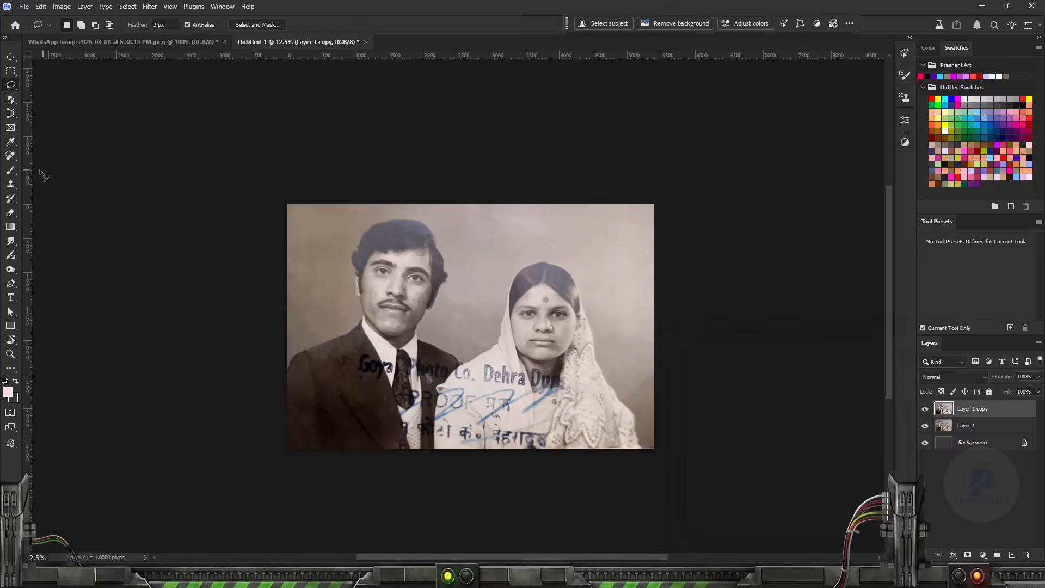
Heal away part of the Hindi stamp text along the lower edge of the woman's white clothing.
key("j")
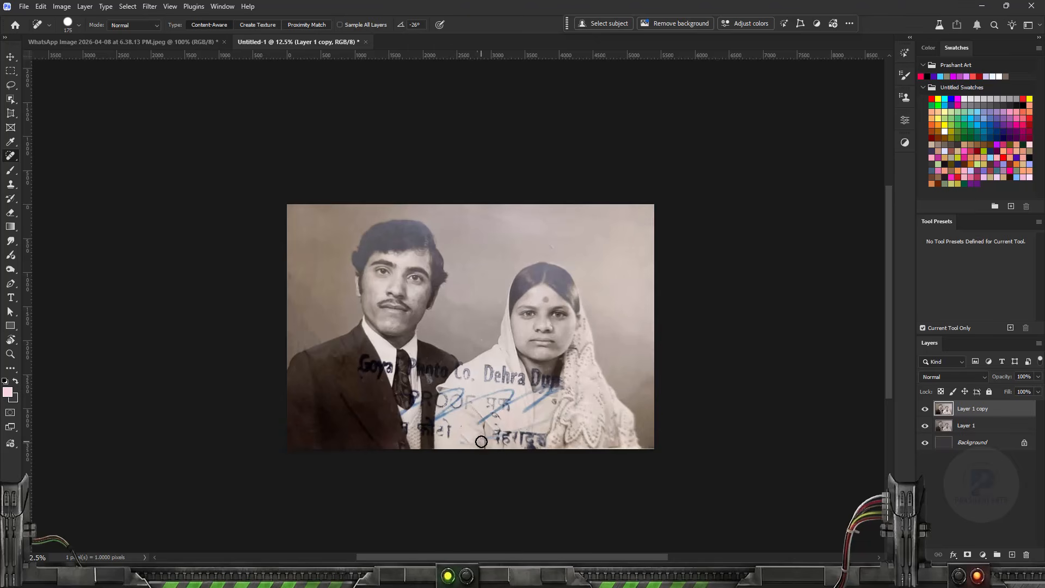
left_click_drag(486, 446, 487, 447)
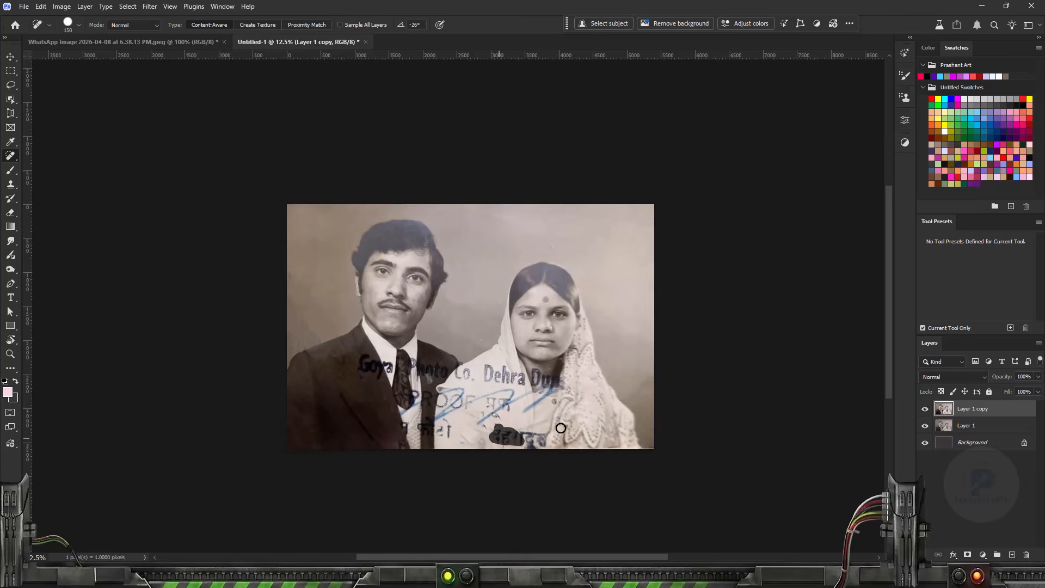
left_click_drag(584, 373, 625, 375)
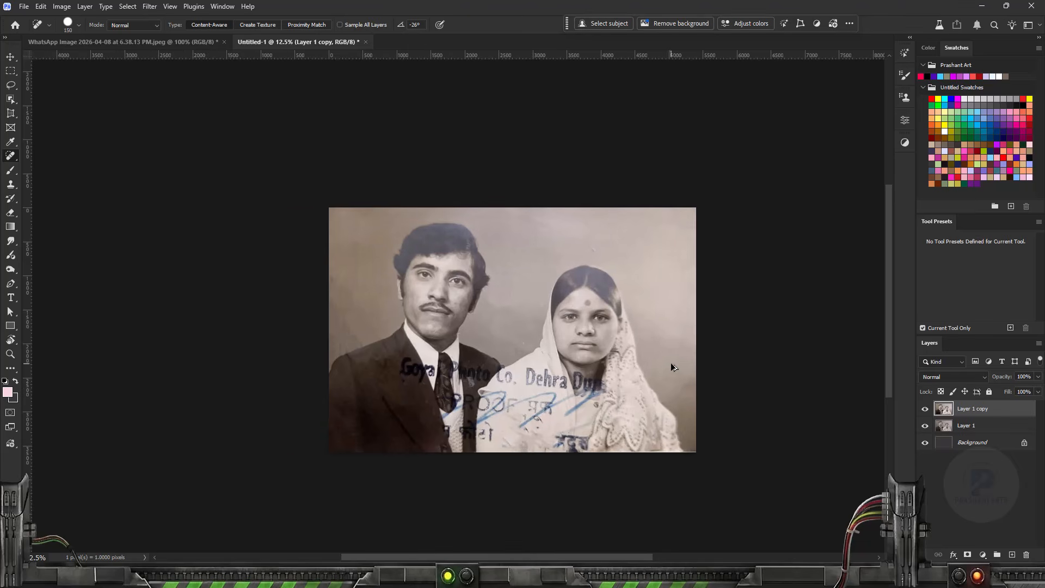
Darken the hair shadows with the Burn tool set to Shadows at 20% exposure, reducing the brush size.
key("o")
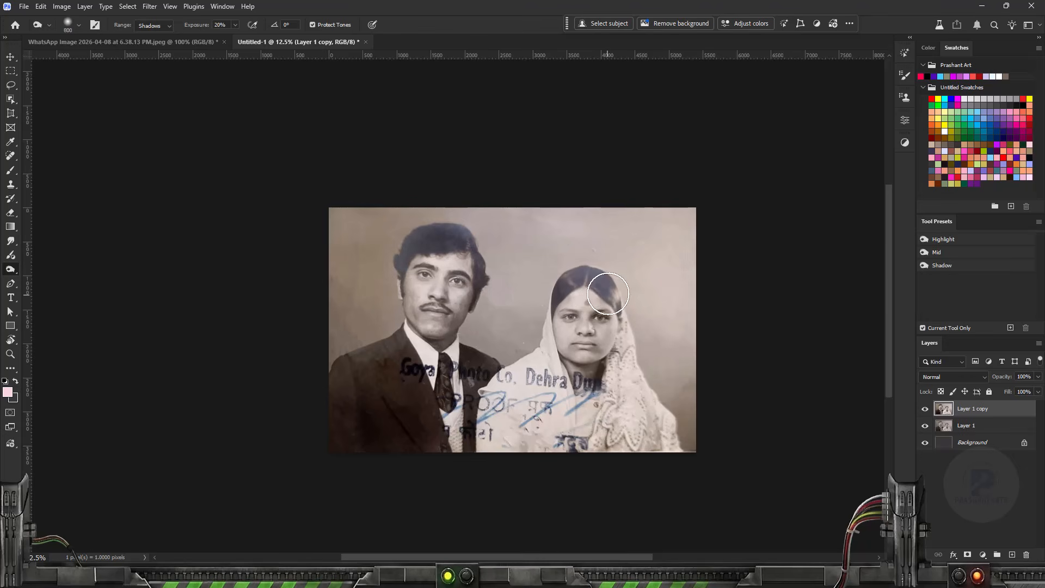
key("bracketleft")
key("bracketleft")
key("bracketleft")
key("bracketleft")
key("bracketleft")
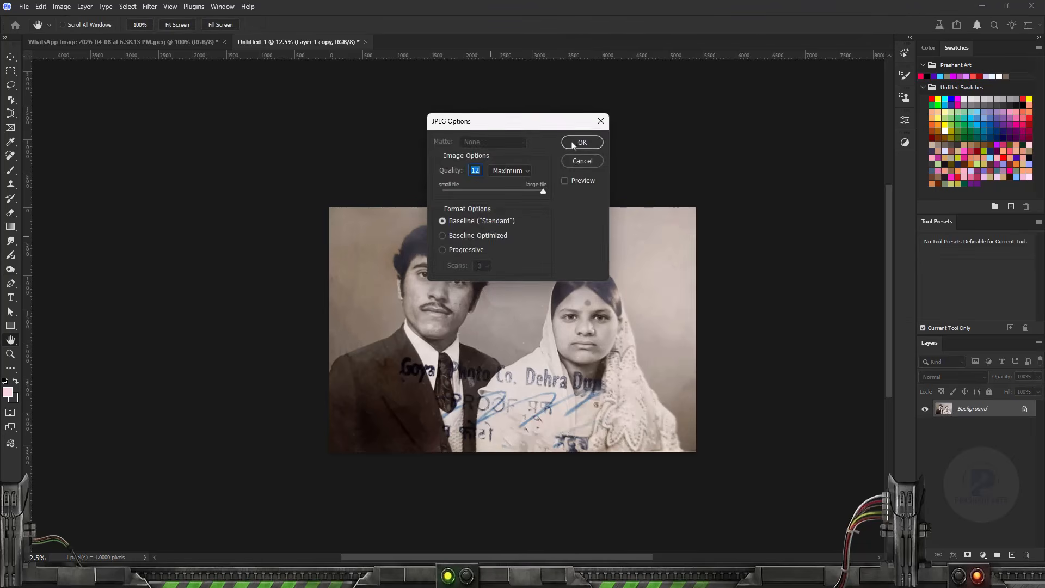
Save the photo as a quality 12 baseline JPEG and upload it to Gemini's Create image mode in the browser.
left_click(577, 144)
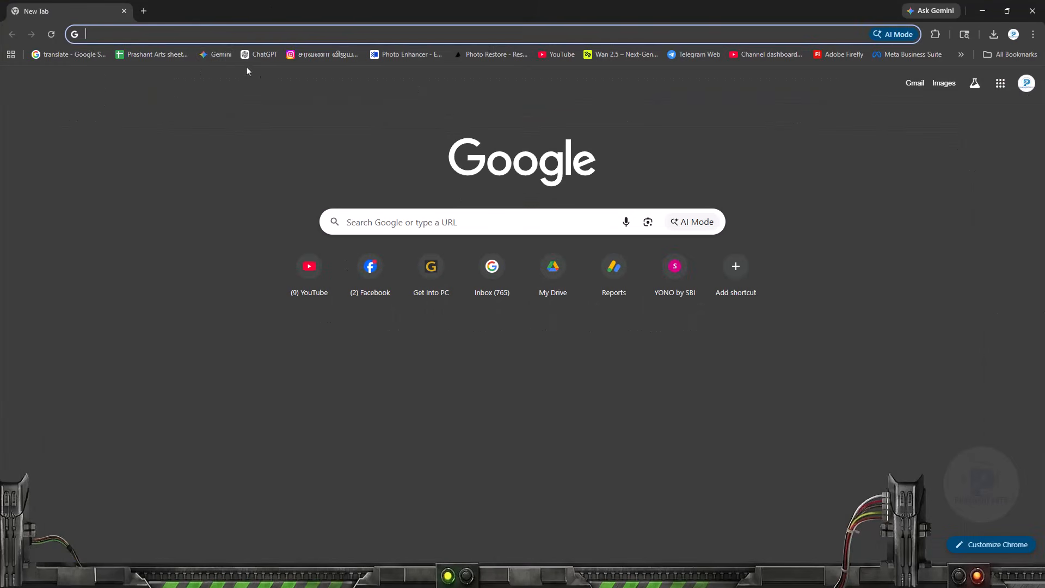
left_click(218, 53)
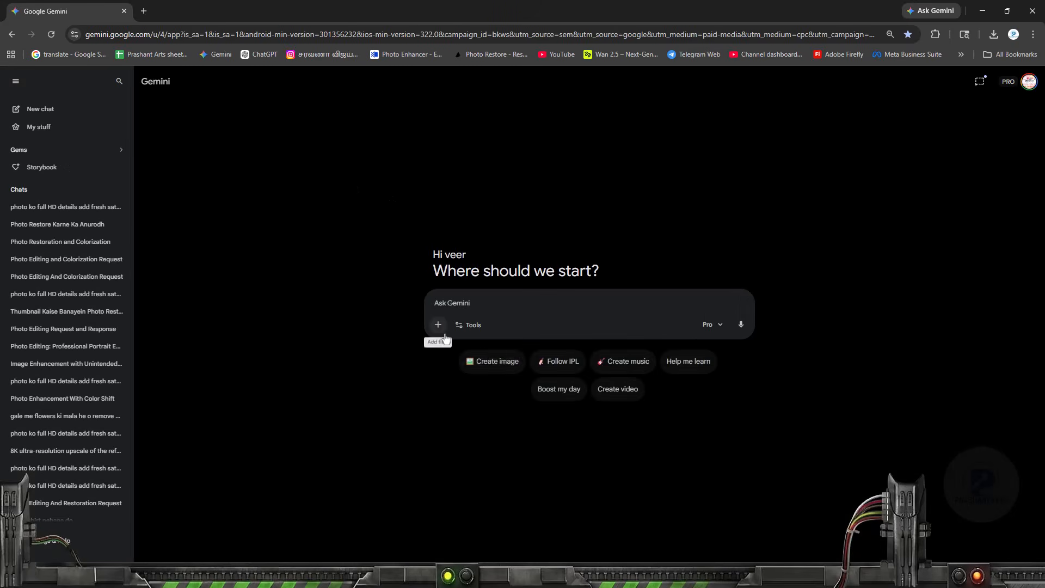
left_click(492, 361)
left_click(435, 528)
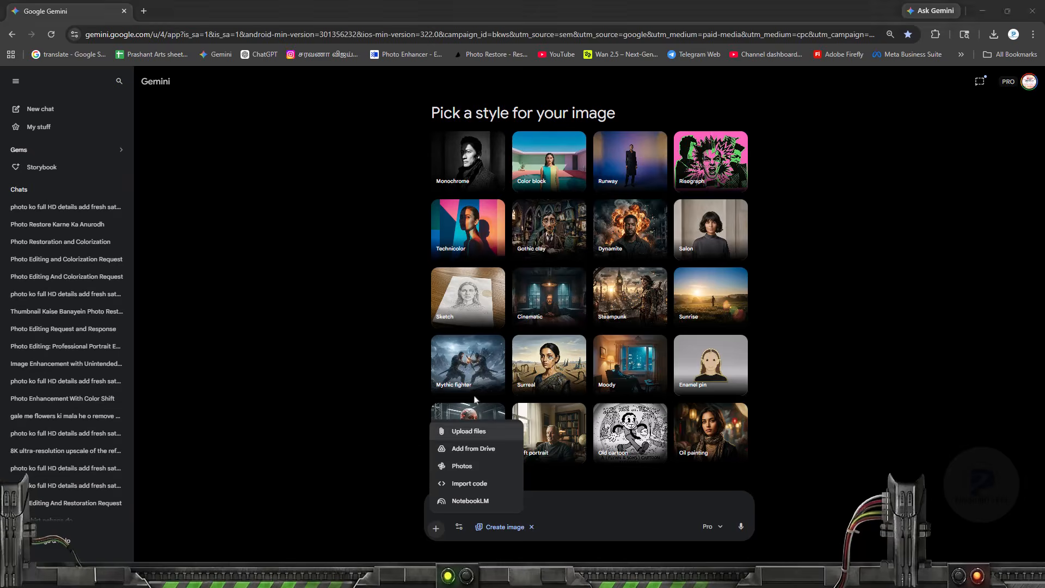
left_click(468, 431)
double_click(523, 161)
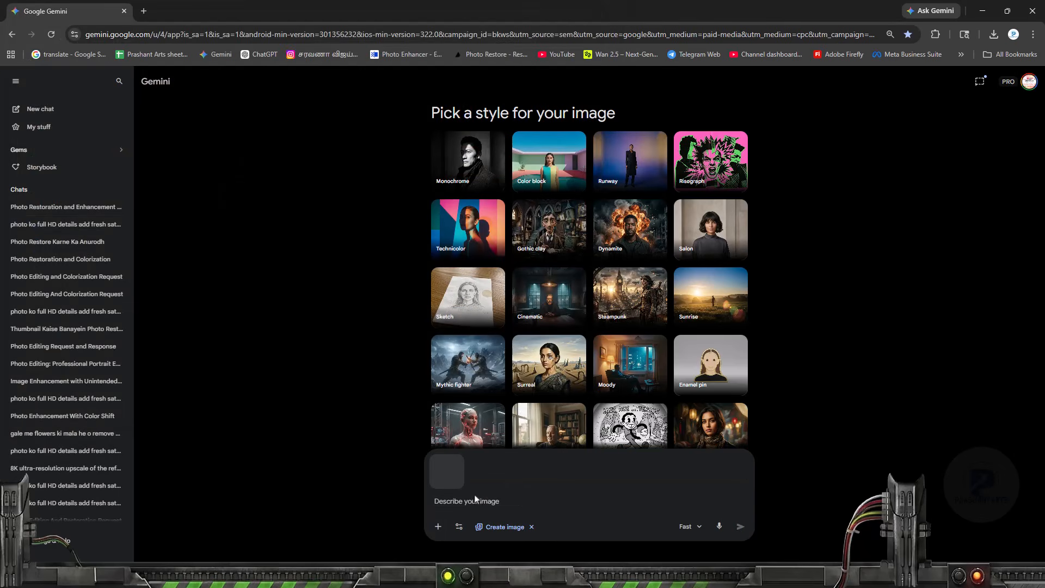
Submit the prepared restoration prompt asking for full HD details, fresh saturated color and stain removal, using the Pro model.
key("ctrl+v")
left_click(711, 527)
left_click(717, 509)
left_click(740, 527)
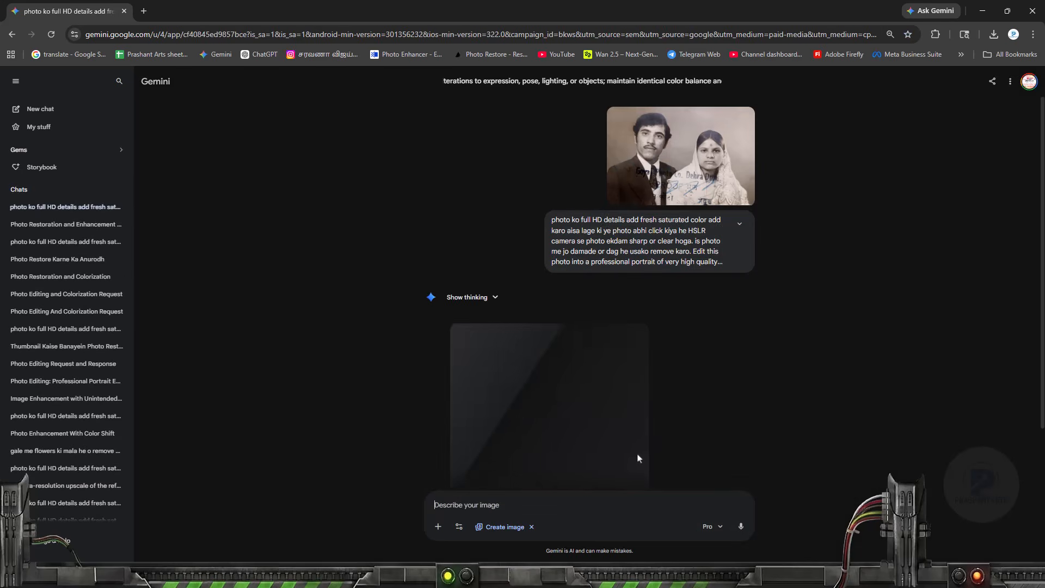
Download the generated color portrait and place it in the Photoshop document as a layer above the old photo.
left_click(637, 336)
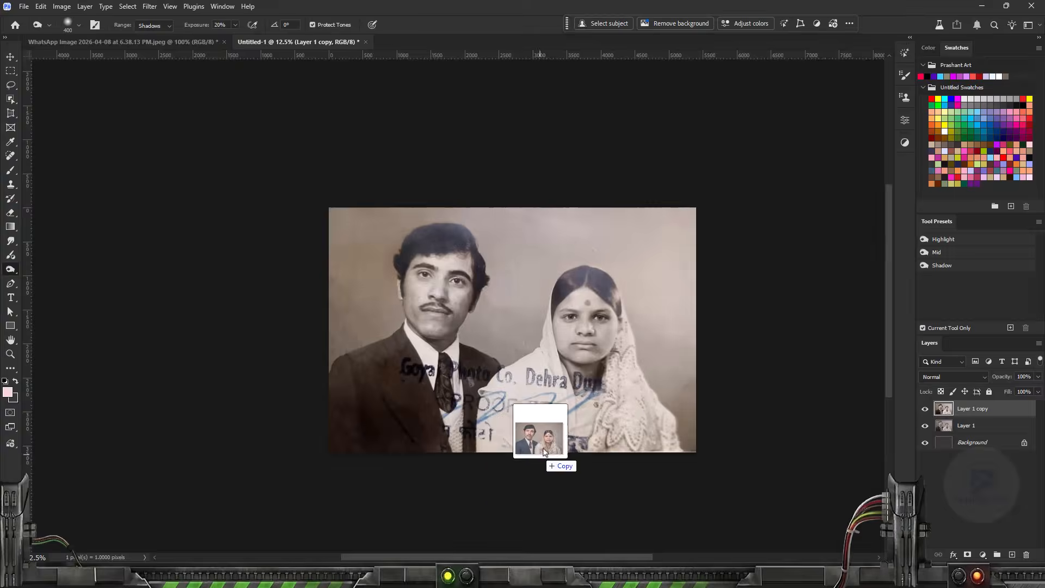
left_click_drag(522, 419, 560, 433)
left_click(540, 25)
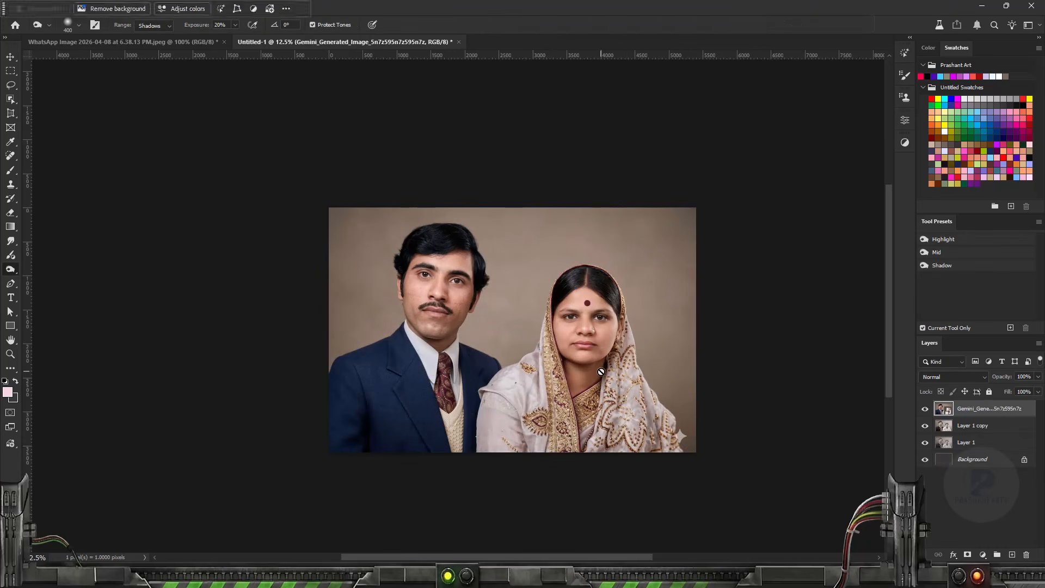
Compare the man's face between the generated portrait and the original by toggling the generated layer's visibility.
key("ctrl+plus")
key("ctrl+plus")
key("ctrl+plus")
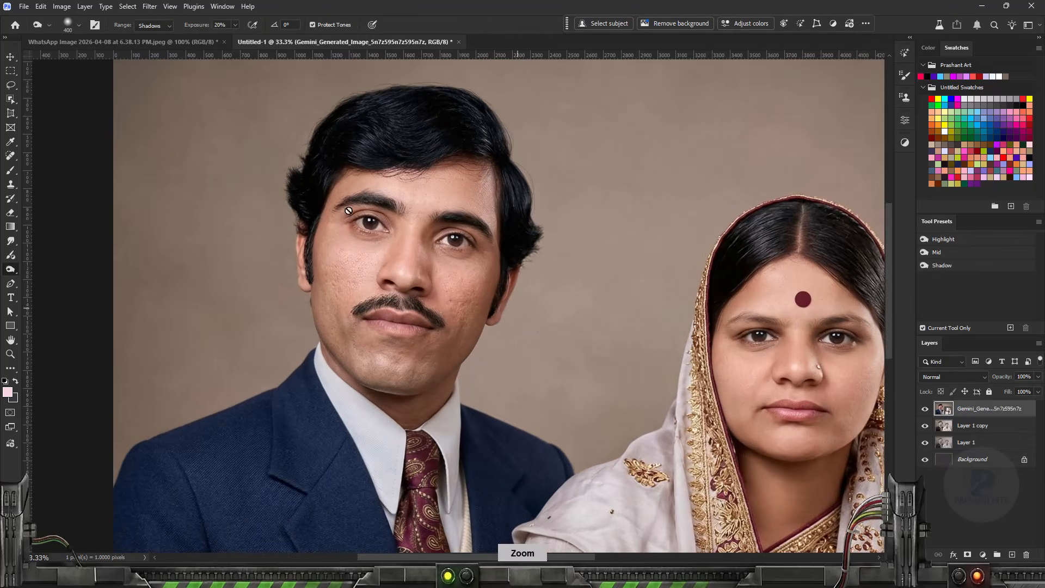
key("l")
left_click(925, 409)
left_click(924, 409)
left_click(925, 409)
left_click(925, 409)
left_click(925, 409)
left_click(926, 411)
left_click(925, 411)
left_click(925, 411)
Compare the woman's face between the generated portrait and the original by toggling the generated layer's visibility.
key("space")
left_click_drag(813, 417, 542, 349)
left_click(926, 411)
left_click(926, 410)
left_click(925, 410)
left_click(925, 410)
left_click(925, 411)
left_click(925, 410)
left_click(925, 410)
left_click(926, 410)
left_click(926, 411)
left_click(926, 411)
left_click(930, 415)
left_click(930, 415)
left_click(929, 415)
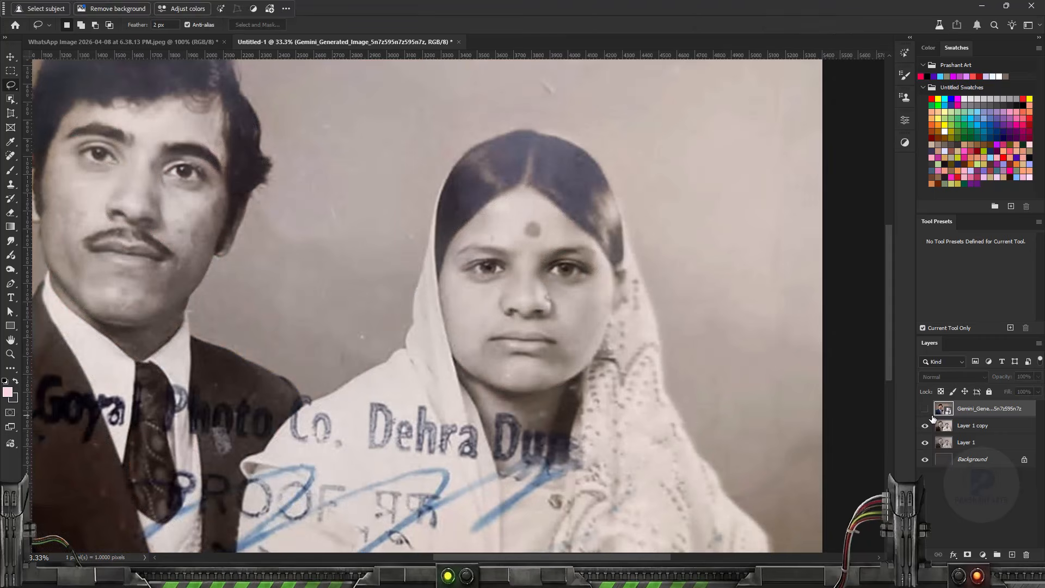
left_click(925, 411)
left_click(926, 412)
left_click(926, 411)
Retouch the stray spots on the woman's shawl and remove the sparkle watermark near the portrait's lower-right corner.
left_click_drag(601, 411, 554, 193)
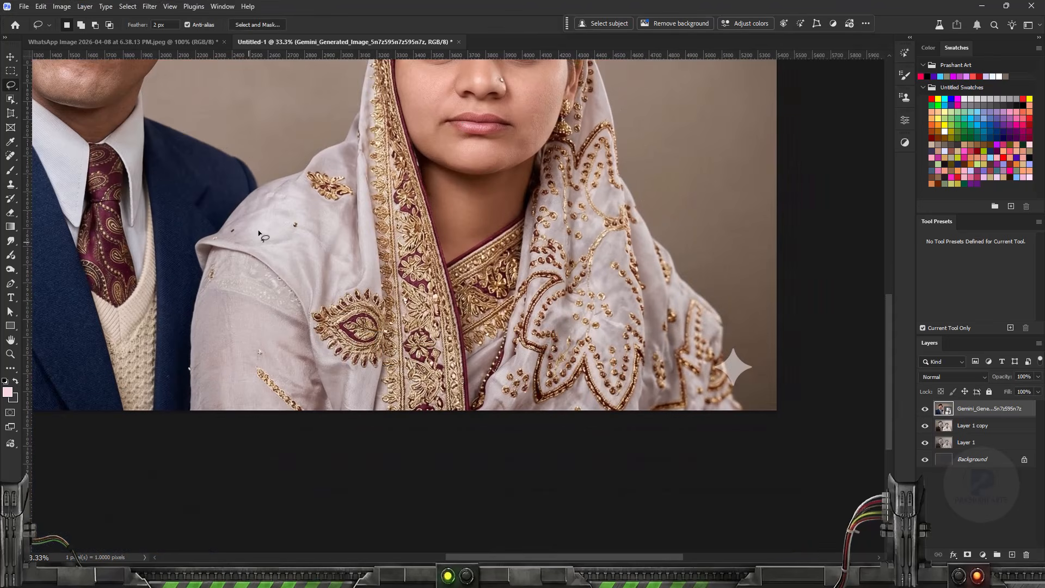
left_click(11, 155)
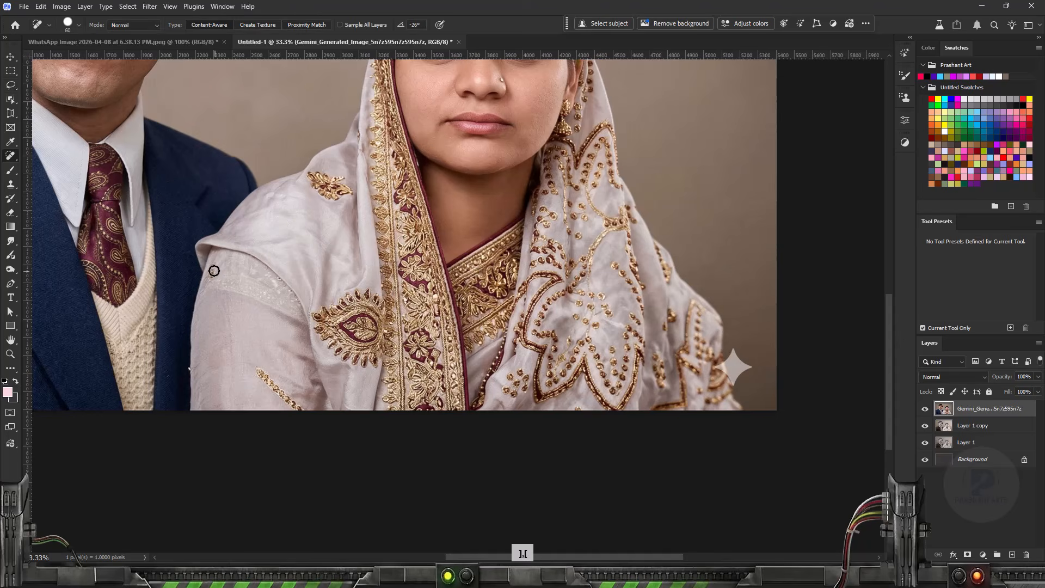
key("bracketright")
key("bracketright")
key("bracketright")
left_click_drag(729, 350, 753, 367)
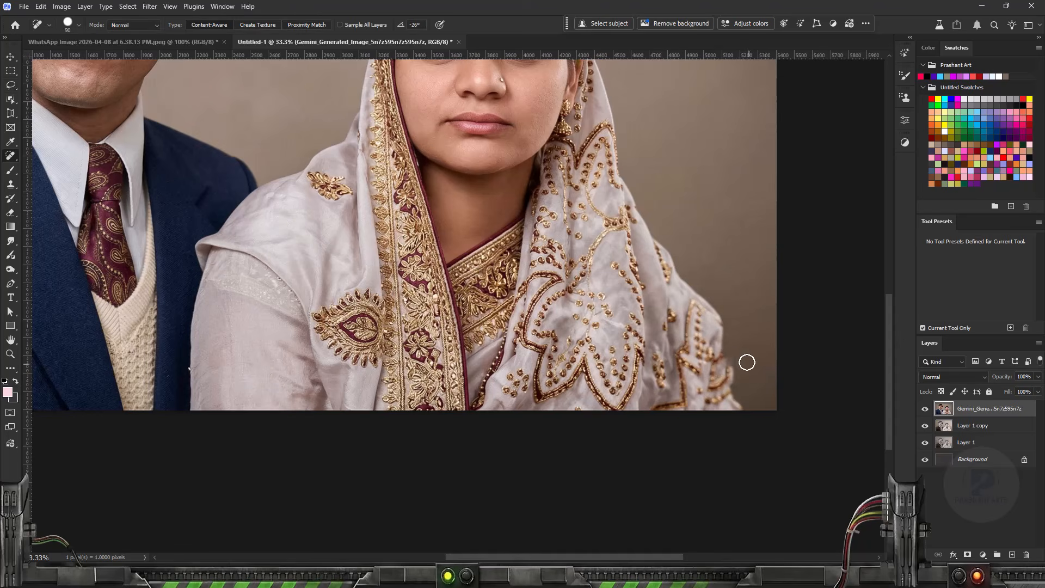
key("s")
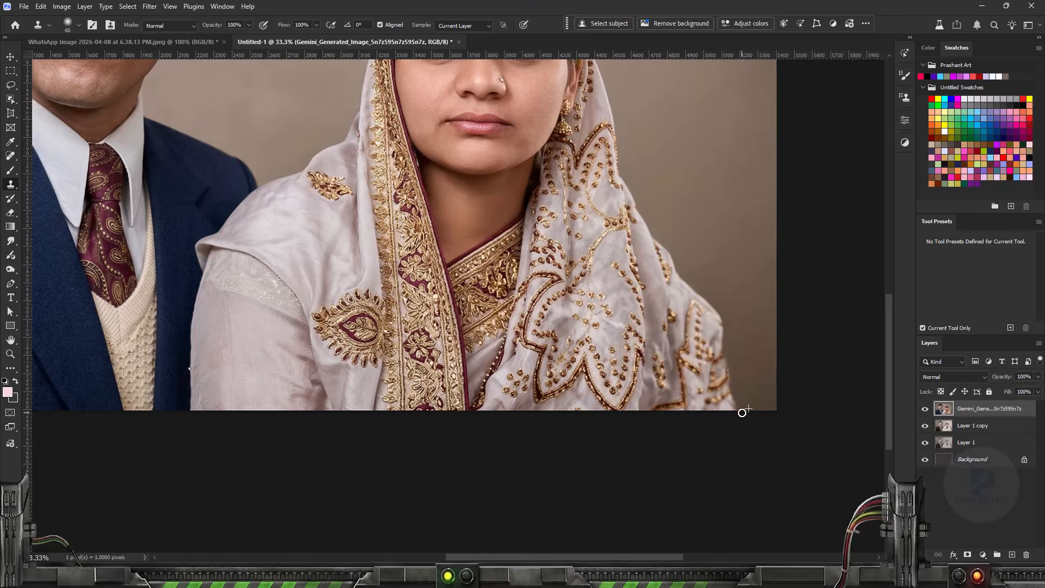
Compare the whole restored portrait with the original photo by toggling the generated layer's visibility.
key("ctrl+minus")
key("ctrl+minus")
left_click_drag(502, 250, 622, 363)
left_click(925, 410)
left_click(925, 410)
left_click(925, 410)
left_click(926, 409)
left_click(925, 409)
left_click(926, 409)
left_click(928, 412)
left_click(927, 412)
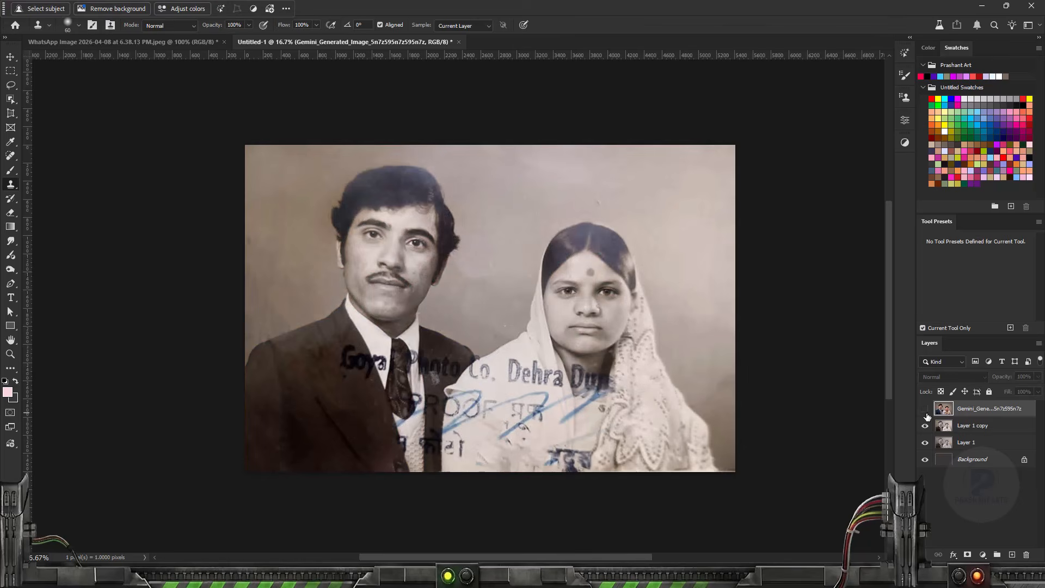
Duplicate the generated portrait layer, then show the lower one over the original photo with its blend mode set to Color.
key("ctrl+j")
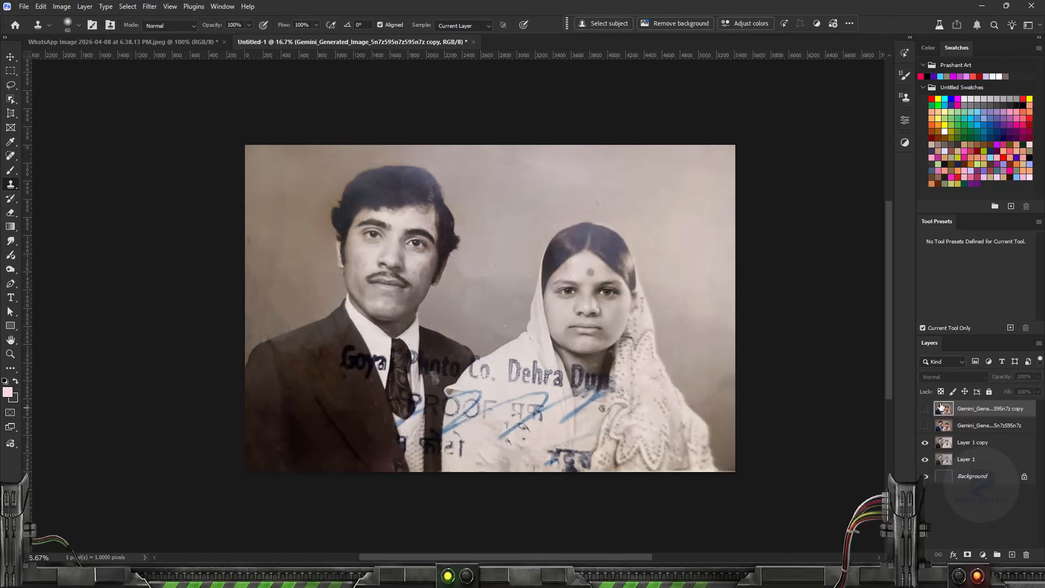
left_click(980, 425)
left_click(925, 425)
left_click(964, 377)
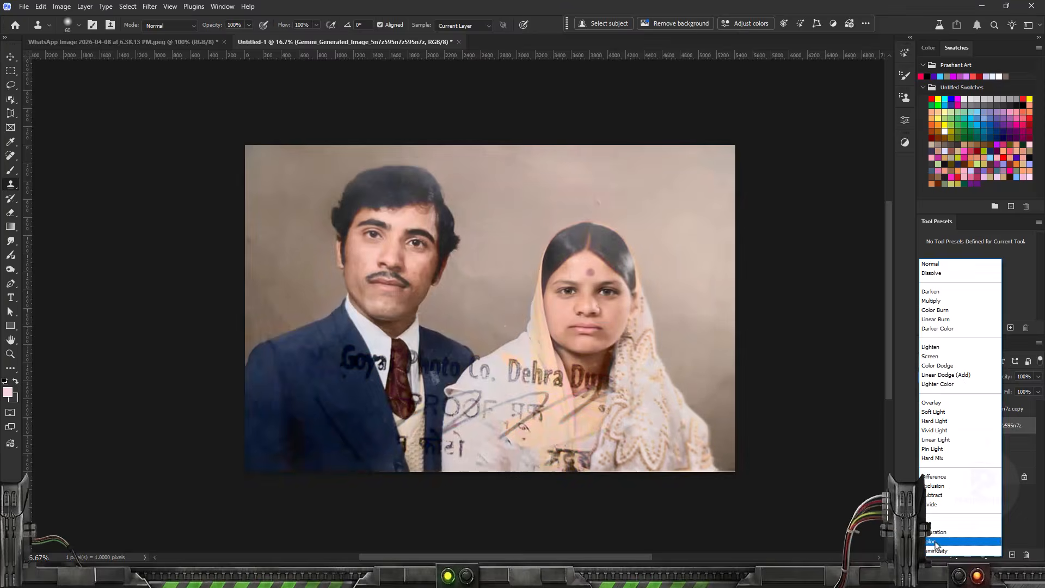
left_click(933, 542)
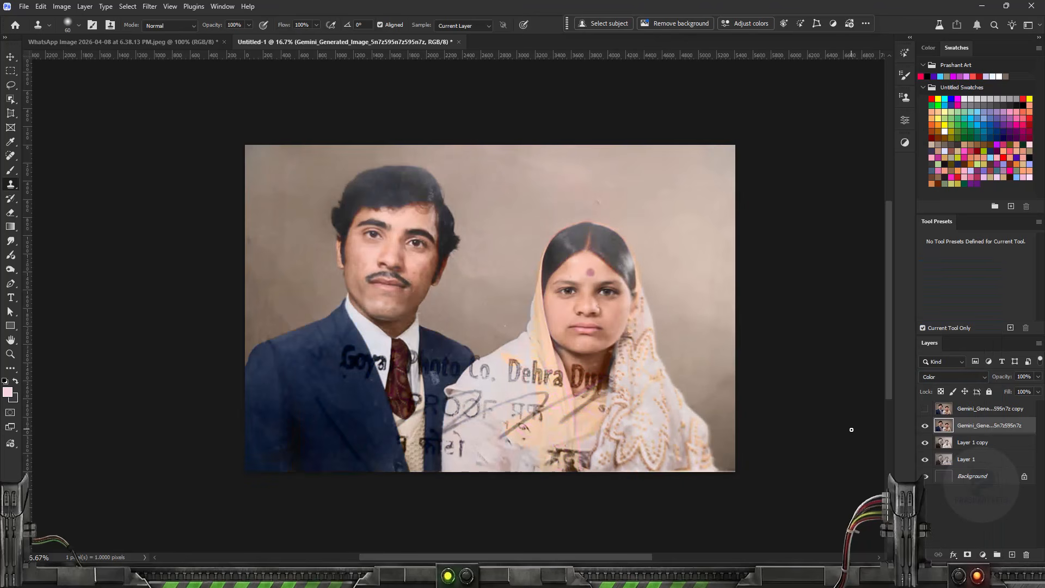
key("ctrl+plus")
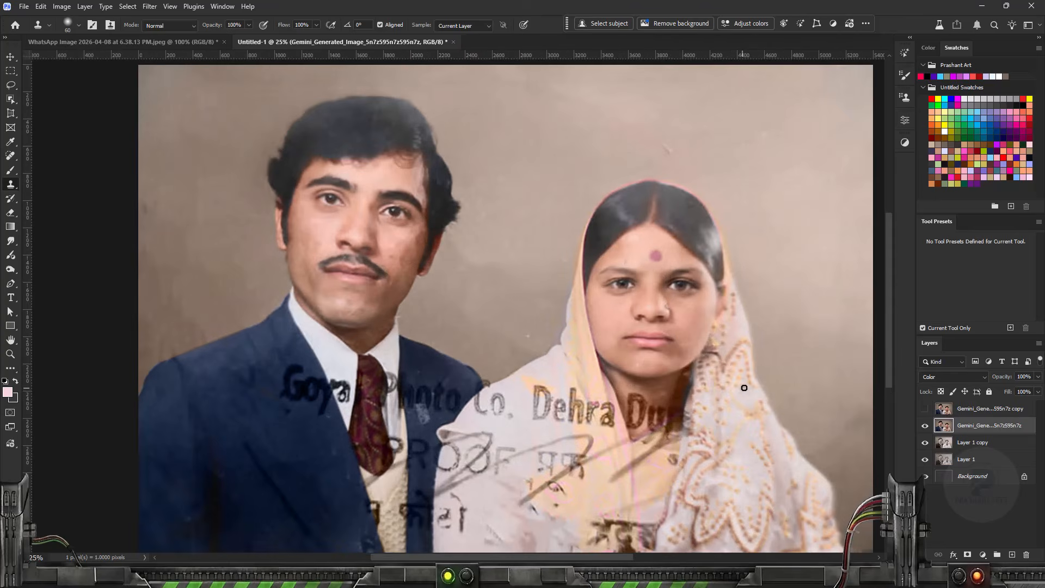
key("ctrl+minus")
Show the generated portrait's copy and hide its content behind a black layer mask, ready for painting with the Brush.
left_click(925, 408)
left_click(974, 409)
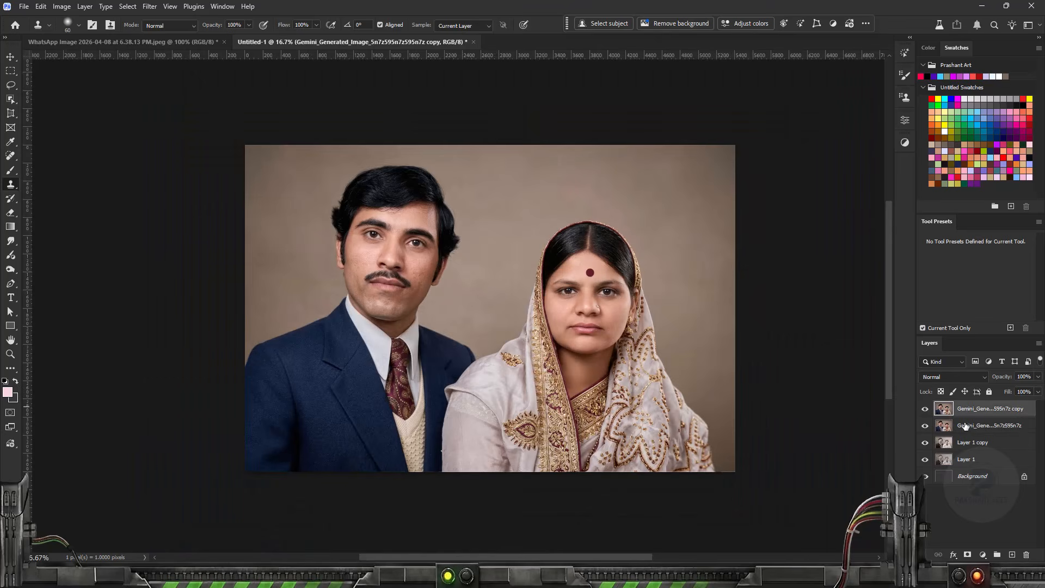
left_click(968, 555, "alt")
key("b")
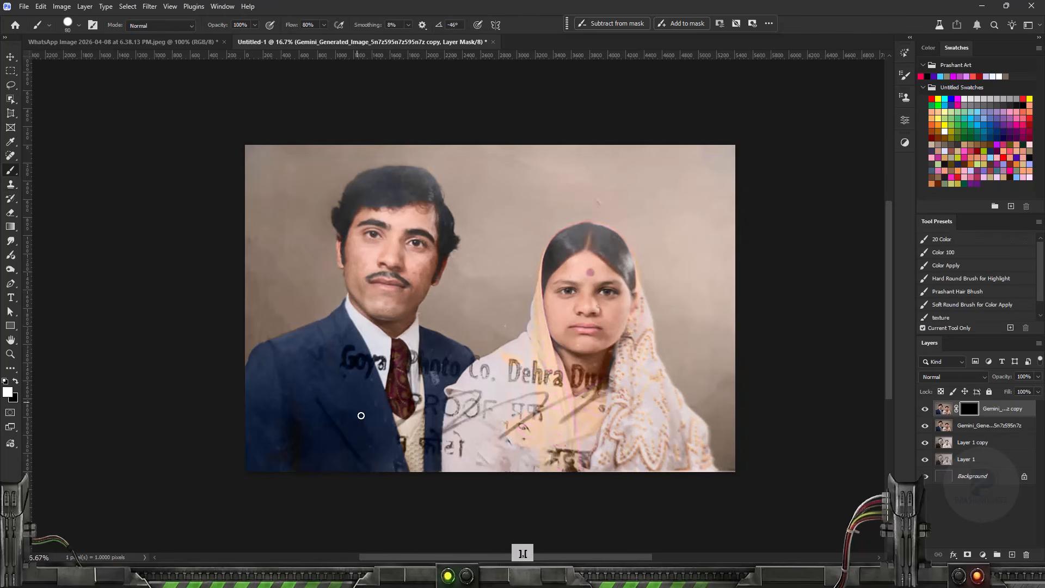
Paint white on the copy's mask to reveal the man's suit and the front of the woman's clothing.
key("bracketright")
key("bracketright")
key("bracketright")
key("bracketright")
key("bracketright")
key("bracketright")
key("bracketright")
key("bracketright")
key("bracketright")
key("bracketright")
key("bracketright")
key("bracketright")
key("bracketright")
mouse_move(338, 380)
left_mouse_down()
mouse_move(319, 352)
mouse_move(375, 380)
mouse_move(325, 328)
mouse_move(329, 316)
mouse_move(291, 336)
mouse_move(367, 439)
mouse_move(399, 411)
mouse_move(429, 336)
mouse_move(473, 348)
mouse_move(432, 508)
left_mouse_up()
scroll(1029, 289, "down", 1)
left_click(1028, 290)
key("bracketleft")
key("bracketleft")
key("bracketleft")
mouse_move(479, 406)
left_mouse_down()
mouse_move(529, 388)
mouse_move(529, 377)
mouse_move(580, 395)
mouse_move(561, 397)
mouse_move(554, 372)
mouse_move(619, 374)
mouse_move(550, 449)
left_mouse_up()
With a brush of about 1100 px, reveal the generated embroidered shawl and the background beside the woman on the mask.
key("bracketright")
key("bracketright")
key("bracketright")
key("bracketright")
key("bracketright")
key("bracketright")
key("bracketright")
key("bracketright")
key("bracketright")
key("bracketright")
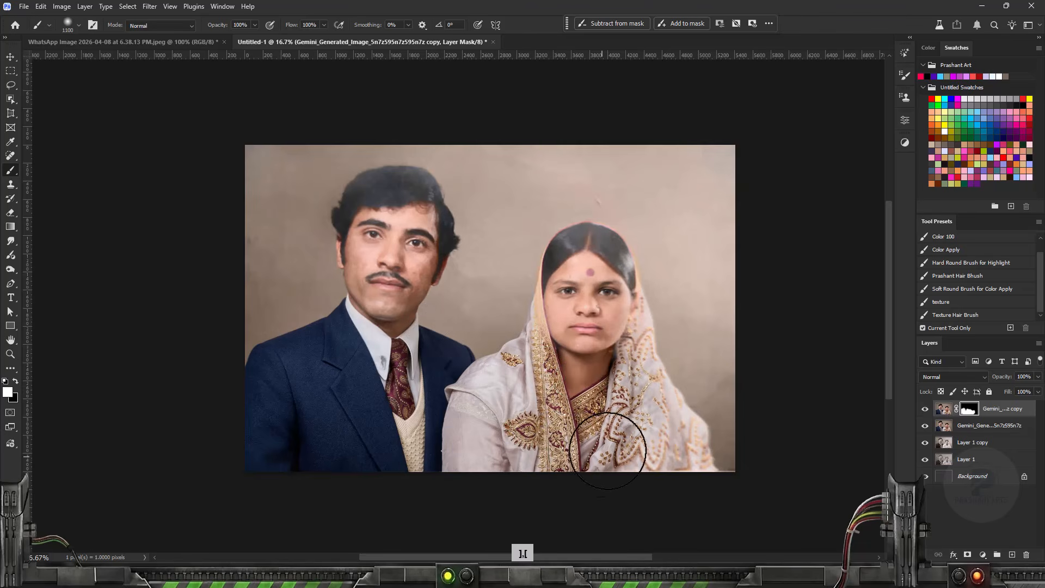
left_click_drag(653, 430, 696, 456)
Paint white on the mask over the remaining backdrop to reveal the clean generated background around the couple.
key("bracketleft")
key("bracketleft")
key("bracketleft")
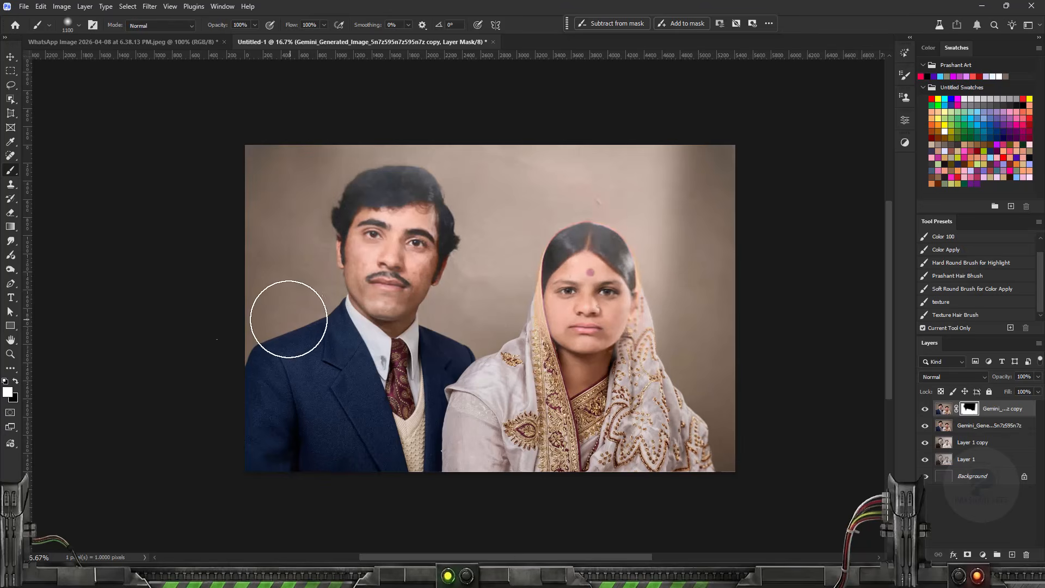
key("bracketleft")
key("bracketleft")
key("bracketleft")
scroll(381, 338, "up", 3)
key("bracketright")
mouse_move(341, 350)
left_mouse_down()
mouse_move(373, 324)
mouse_move(486, 359)
left_mouse_up()
key("bracketright")
key("bracketright")
key("bracketright")
mouse_move(485, 443)
left_mouse_down()
mouse_move(519, 410)
mouse_move(777, 321)
left_mouse_up()
mouse_move(523, 383)
left_mouse_down()
mouse_move(481, 502)
mouse_move(393, 385)
left_mouse_up()
key("space")
With a 400 px brush, reveal the generated veil edges around the woman's face on the mask.
key("bracketleft")
key("bracketleft")
key("bracketleft")
key("bracketleft")
key("bracketleft")
key("bracketleft")
key("bracketleft")
key("bracketleft")
key("bracketleft")
left_click_drag(571, 343, 566, 404)
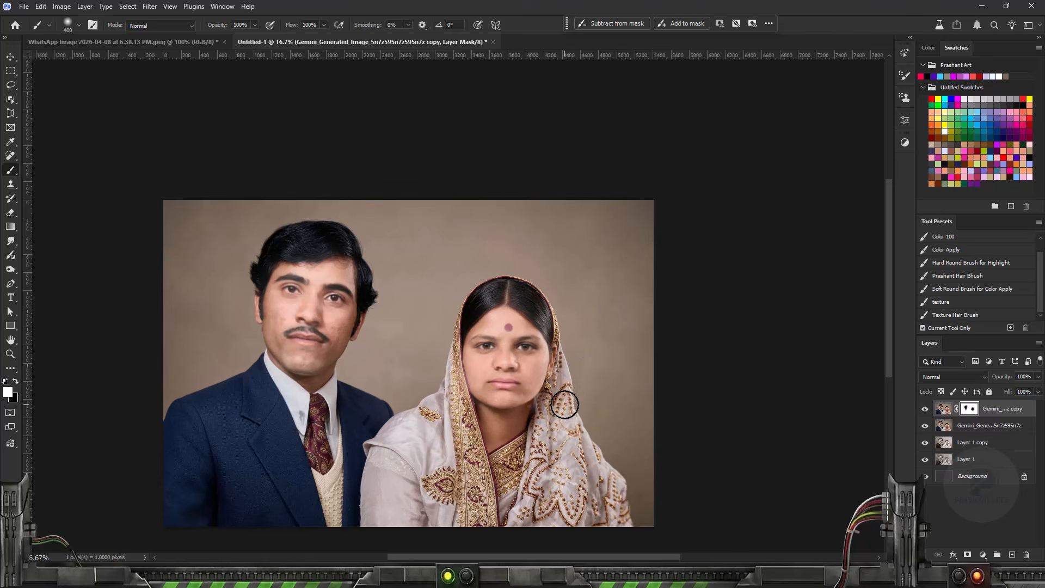
Reveal the generated bindi on the woman's forehead with a small white dab on the mask.
key("bracketleft")
key("bracketleft")
key("bracketleft")
key("bracketleft")
left_click(508, 326)
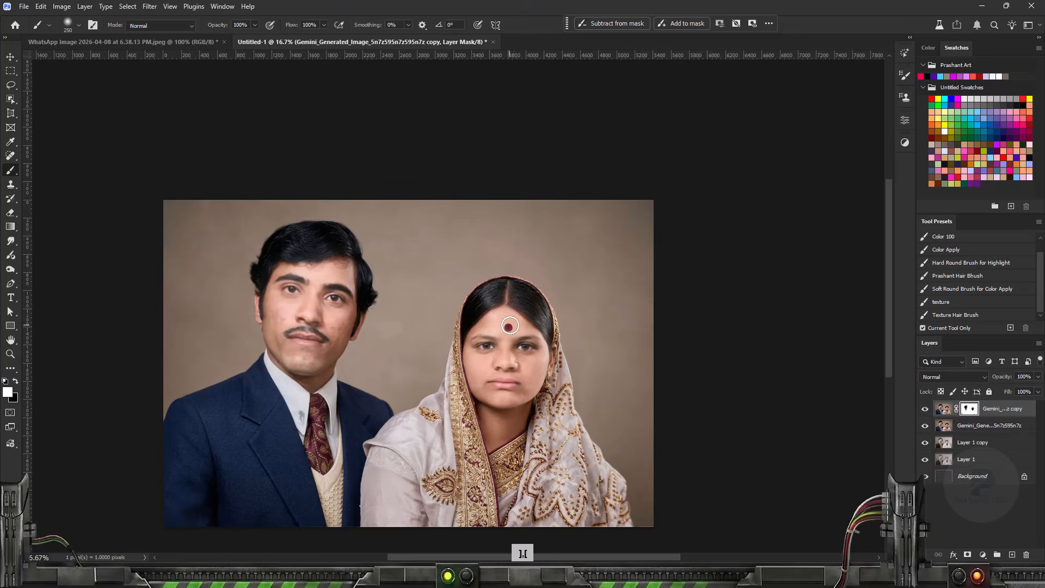
key("bracketright")
key("bracketright")
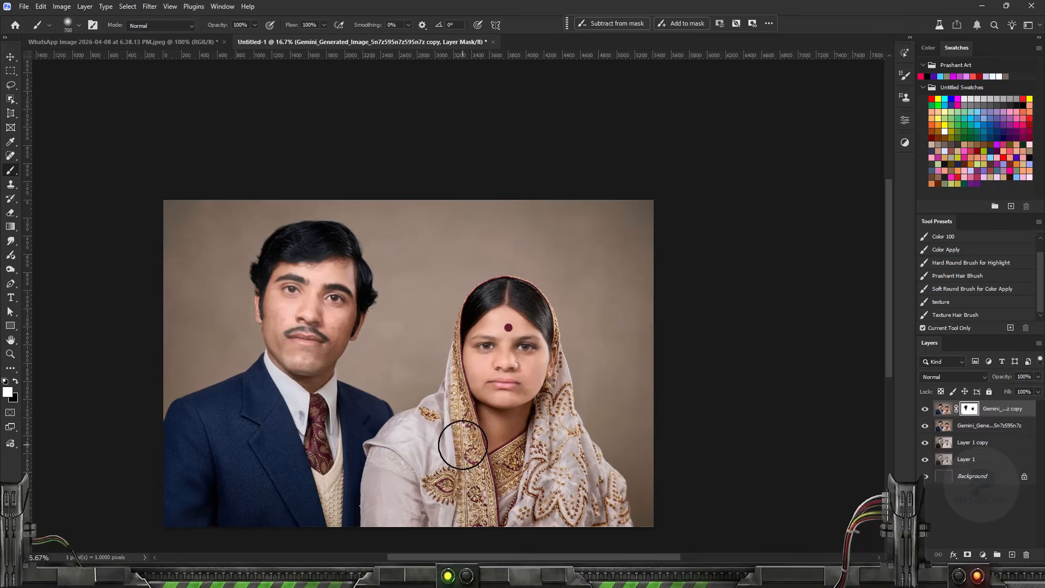
Apply a Levels adjustment to Layer 1 copy to deepen the tones of the original faces.
key("ctrl+plus")
left_click_drag(518, 375, 698, 381)
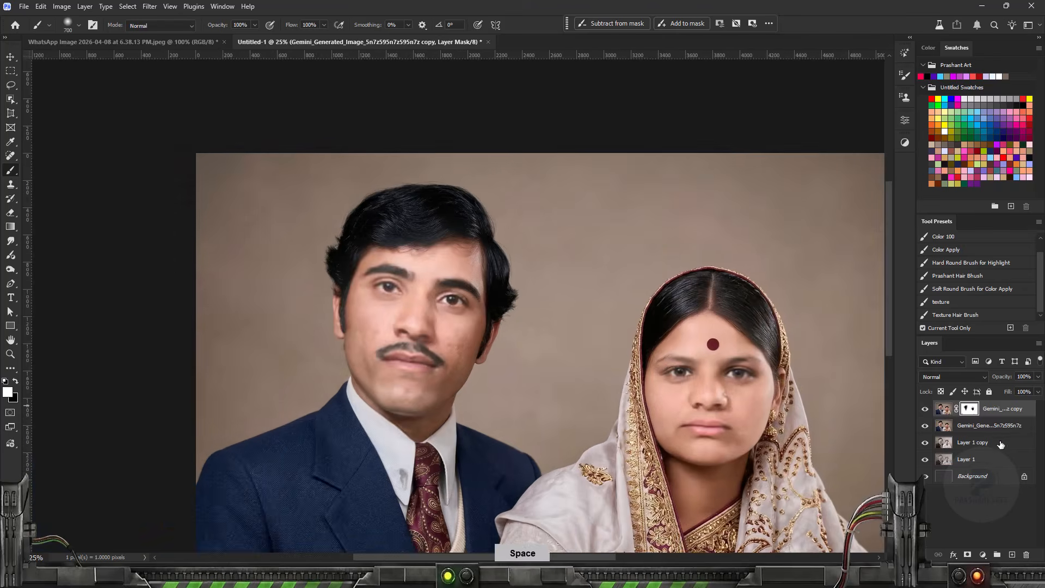
left_click(1007, 442)
key("ctrl+l")
left_click_drag(708, 333, 786, 398)
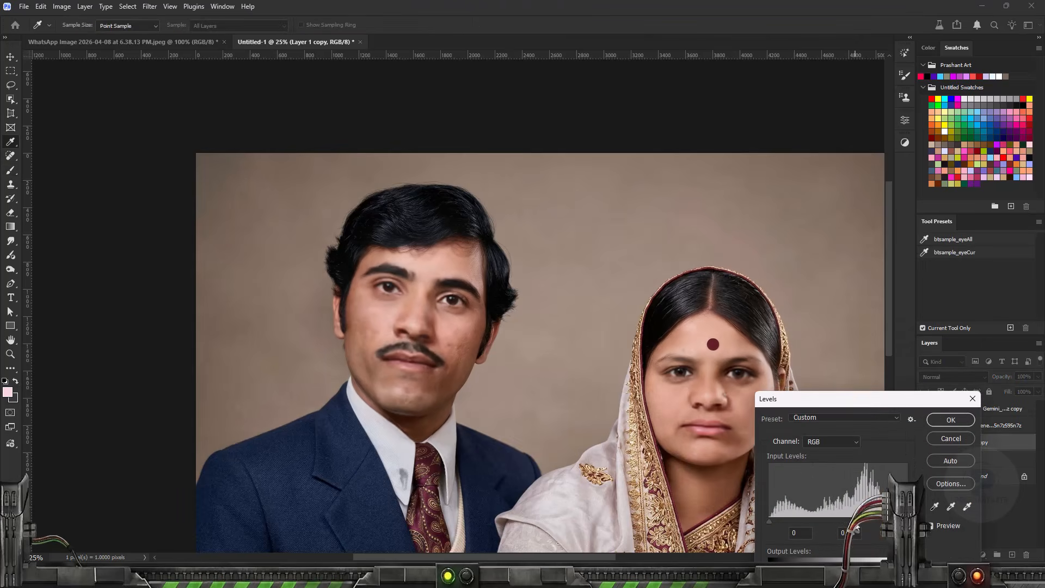
left_click(951, 420)
Paint white on the generated copy's mask with a 400 px brush to reveal skin detail on the man's face.
left_click(969, 409)
key("bracketleft")
key("bracketleft")
key("bracketleft")
key("bracketleft")
key("bracketleft")
key("bracketleft")
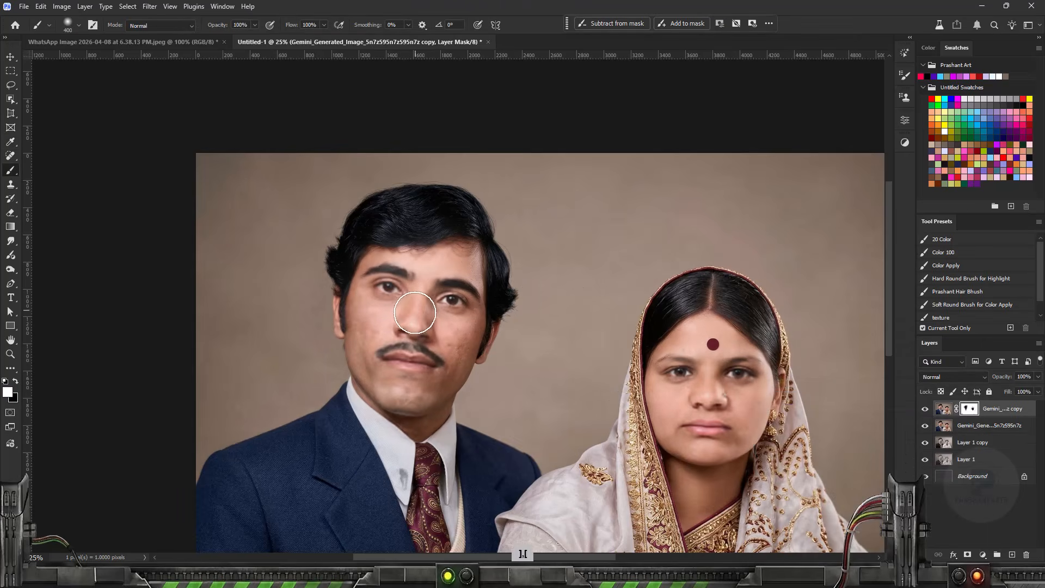
key("bracketright")
left_click_drag(462, 339, 415, 362)
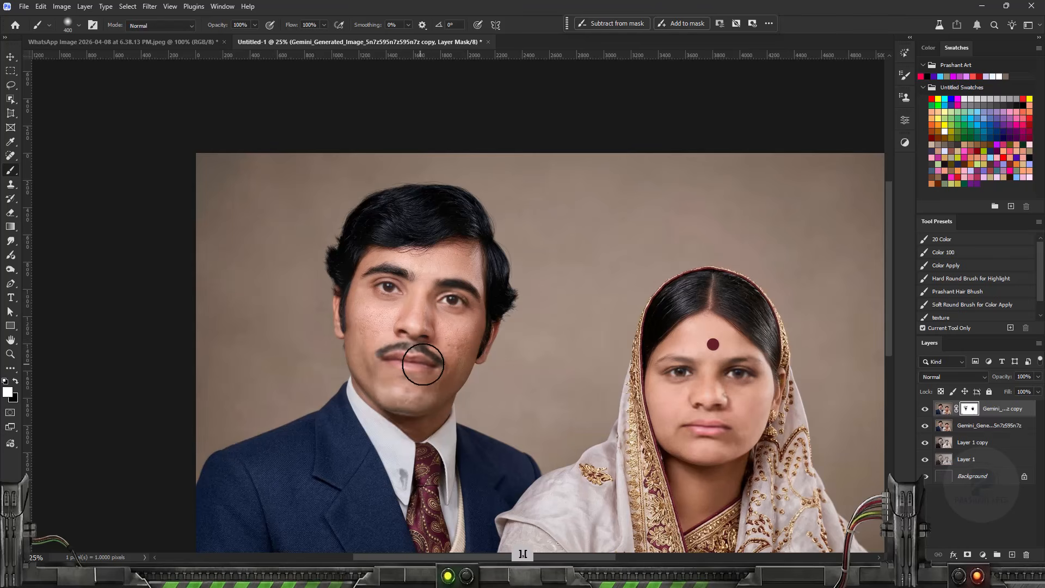
Set the brush opacity to 49% and blend the generated skin detail into the woman's and man's faces on the mask.
key("4")
key("9")
key("bracketright")
key("bracketright")
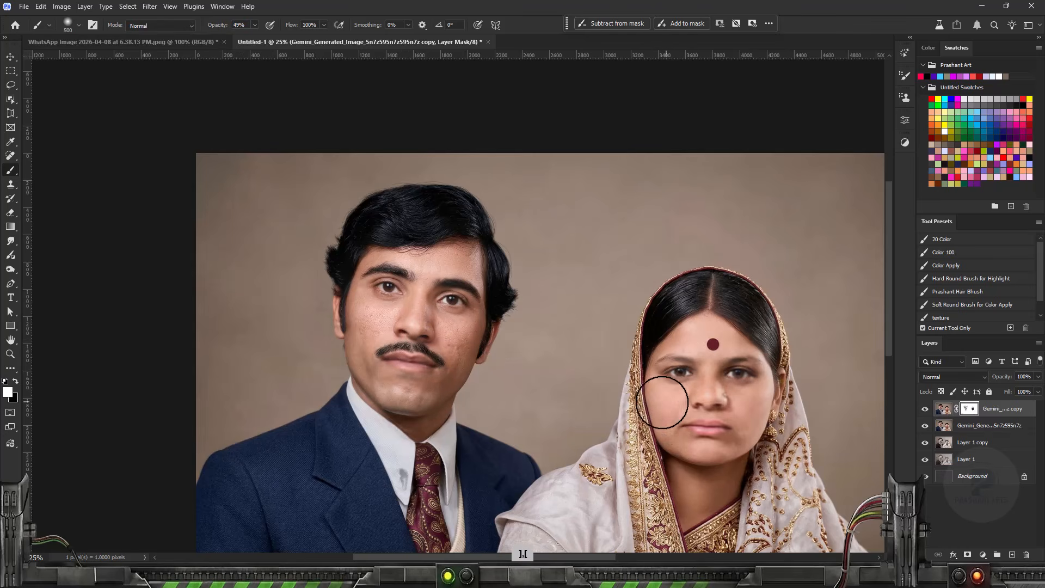
key("bracketright")
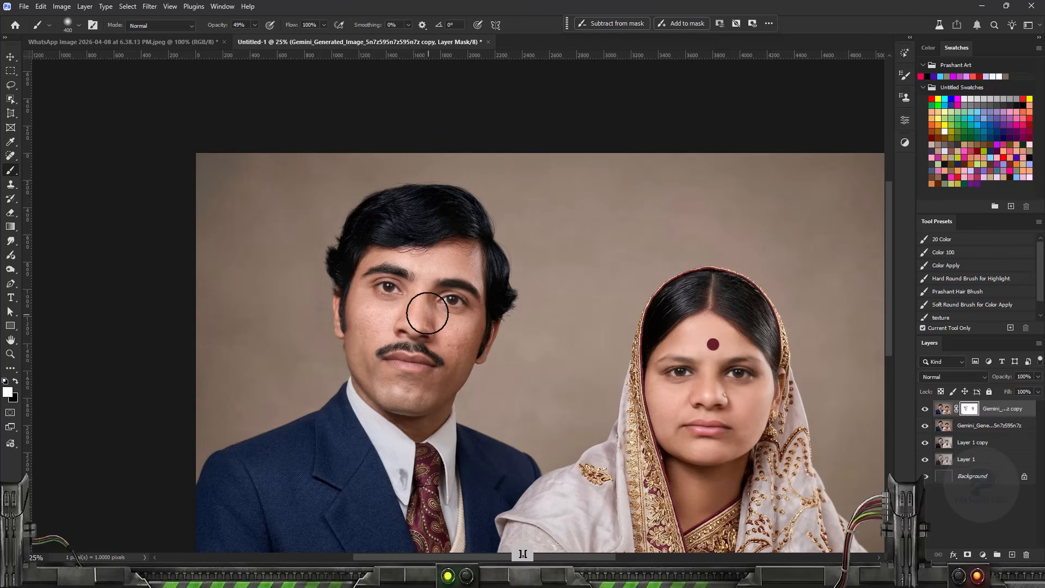
Soften the generated detail on the man's face by brushing black on the mask, with the brush opacity set to 20%.
key("ctrl+minus")
key("ctrl+minus")
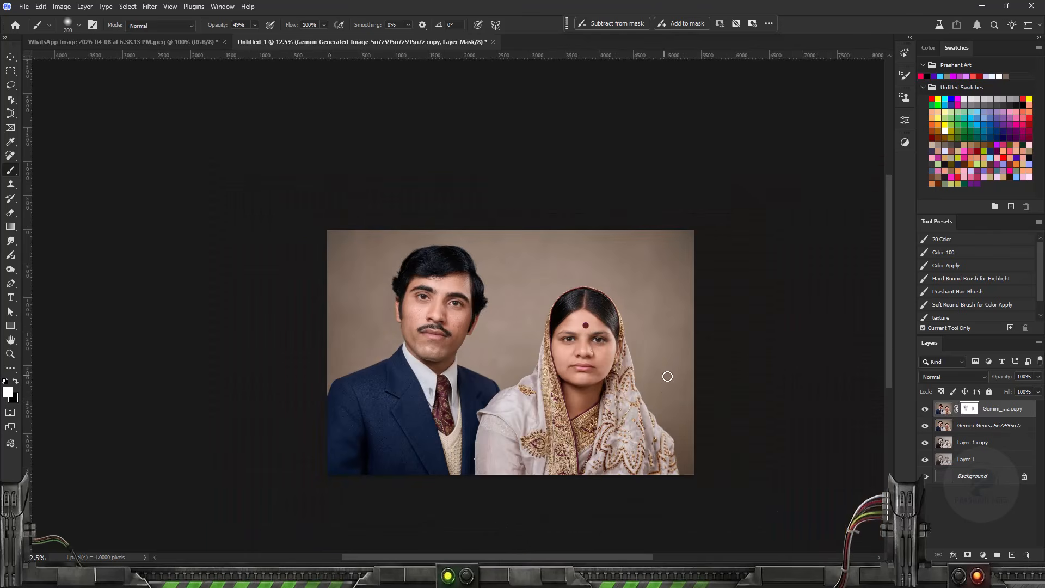
key("bracketright")
key("bracketright")
key("bracketright")
key("ctrl+plus")
key("ctrl+plus")
key("ctrl+plus")
key("bracketright")
key("bracketright")
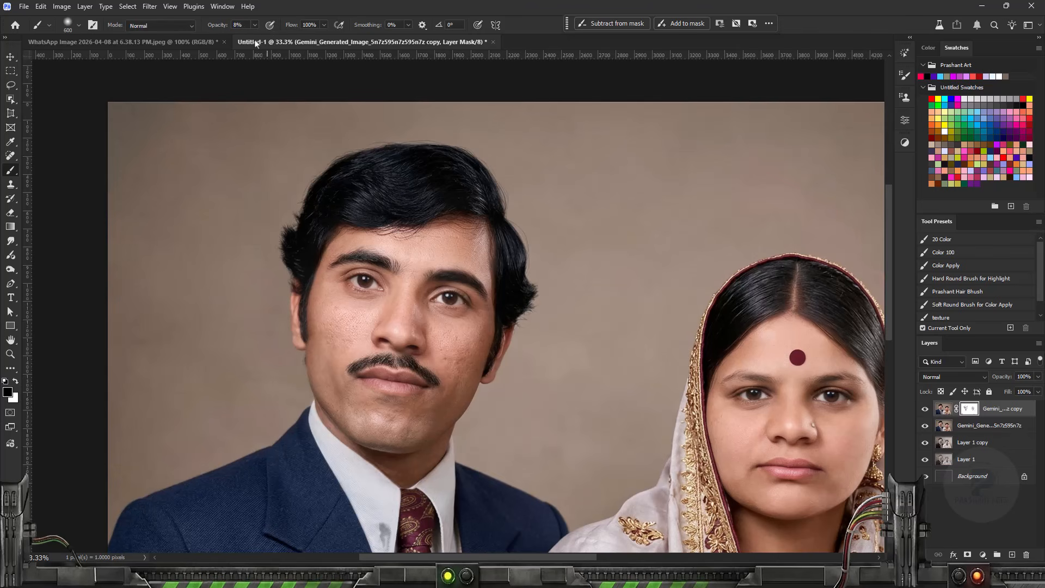
key("2")
key("bracketleft")
key("bracketleft")
key("bracketleft")
key("bracketleft")
key("ctrl+minus")
key("ctrl+minus")
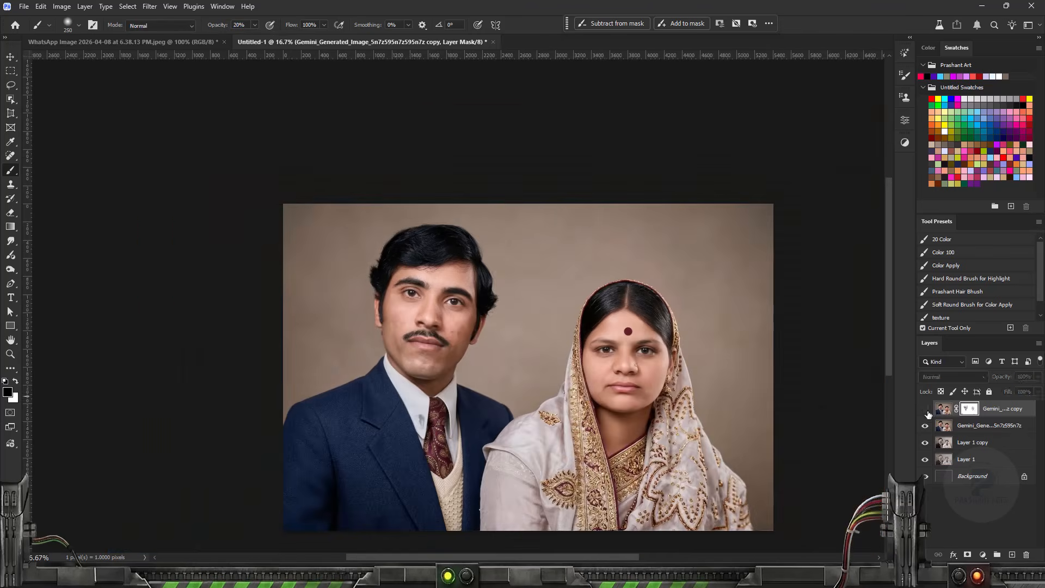
Compare the portrait with and without the masked generated copy by toggling its visibility.
left_click(925, 409)
left_click(925, 408)
left_click(925, 409)
left_click(925, 408)
Brush white at 20% opacity over the background on the mask with a 1400 px brush to even it out.
key("x")
key("bracketright")
key("bracketright")
key("bracketright")
key("bracketright")
key("bracketright")
key("bracketright")
key("bracketright")
key("bracketright")
key("bracketright")
key("bracketright")
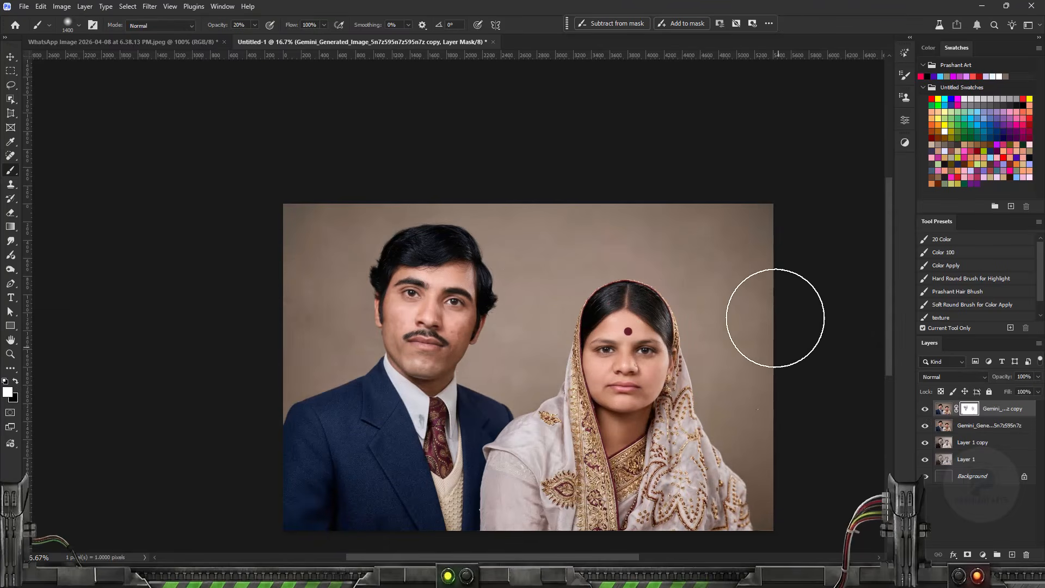
Check the blended faces and background by toggling the masked generated copy's visibility.
key("ctrl+plus")
key("ctrl+plus")
key("ctrl+minus")
key("ctrl+minus")
left_click(925, 409)
left_click(925, 409)
left_click(925, 409)
left_click(925, 409)
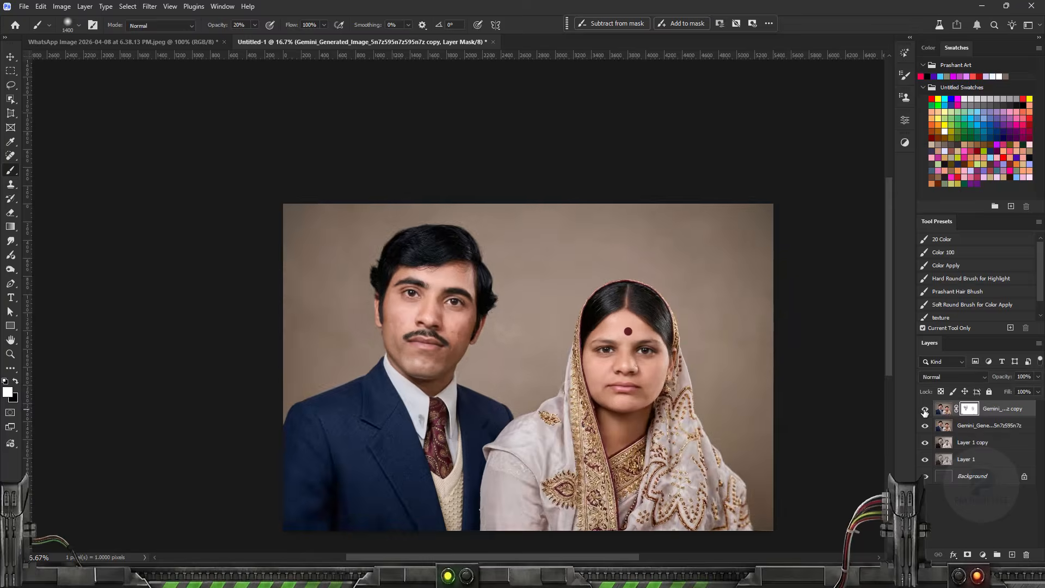
Brush black at 20% opacity on the mask over the man's mustache area with a 90 px brush.
key("ctrl+plus")
key("x")
key("bracketleft")
key("bracketleft")
key("bracketleft")
key("bracketleft")
key("bracketleft")
key("bracketleft")
key("bracketleft")
key("bracketleft")
key("bracketleft")
key("bracketleft")
key("bracketleft")
key("bracketleft")
key("bracketleft")
key("bracketleft")
key("bracketleft")
key("bracketleft")
key("bracketleft")
key("bracketleft")
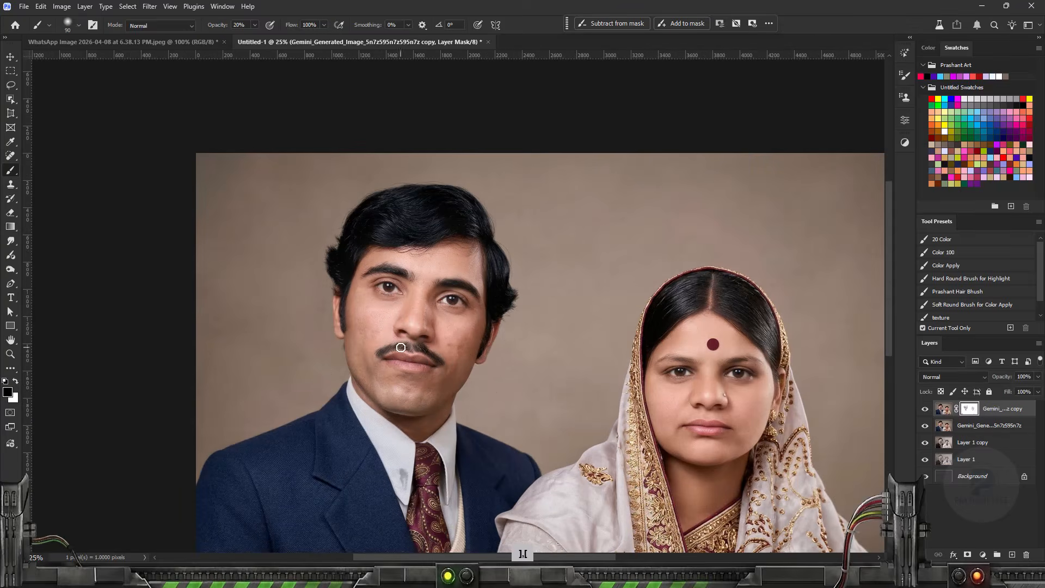
Stamp all visible layers into a new merged layer above the masked generated copy.
key("ctrl+minus")
key("ctrl+minus")
key("ctrl+plus")
key("ctrl+plus")
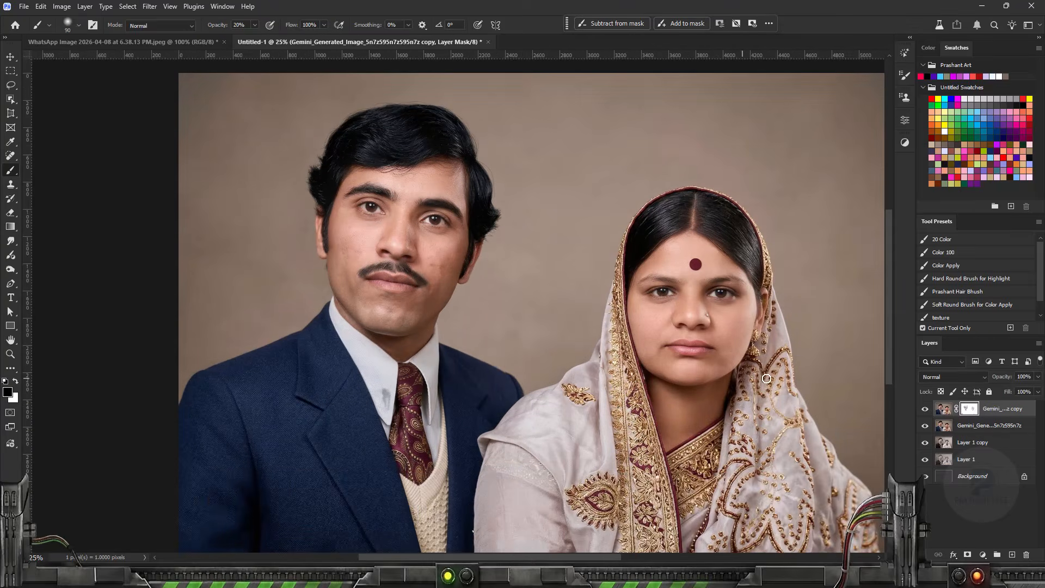
key("ctrl+shift+alt+e")
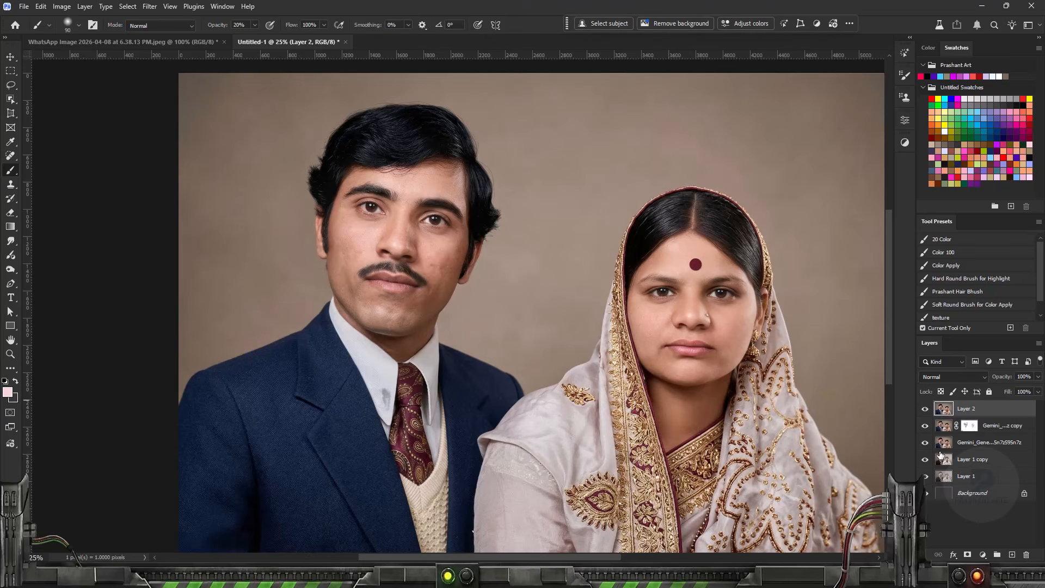
Delete the merged layer and compare the blend by toggling the two generated layers' visibility.
key("Delete")
left_click(925, 409)
left_click(924, 409)
left_click(942, 428)
left_click(926, 426)
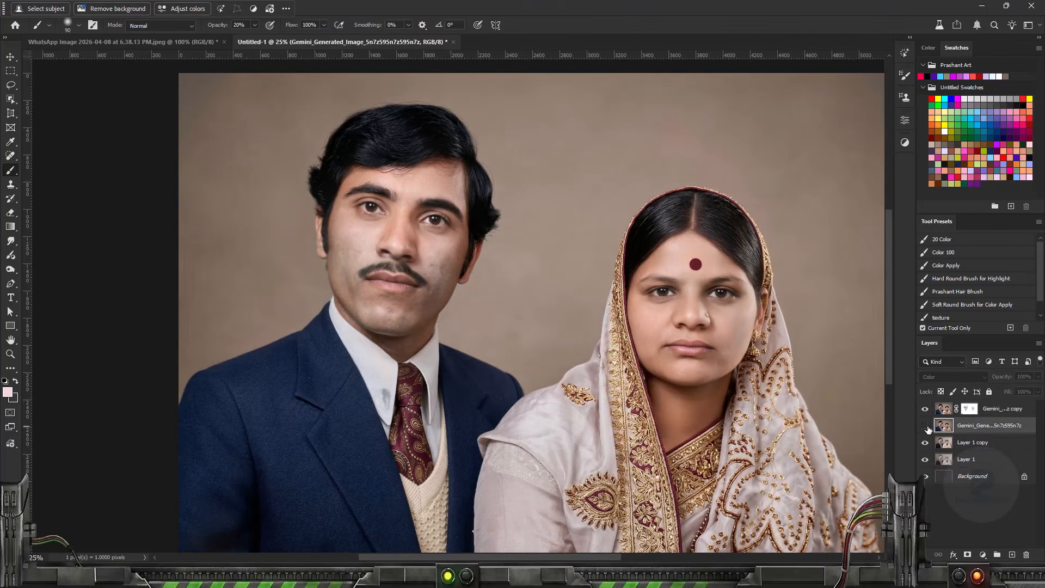
left_click(925, 409)
left_click_drag(925, 409, 925, 426)
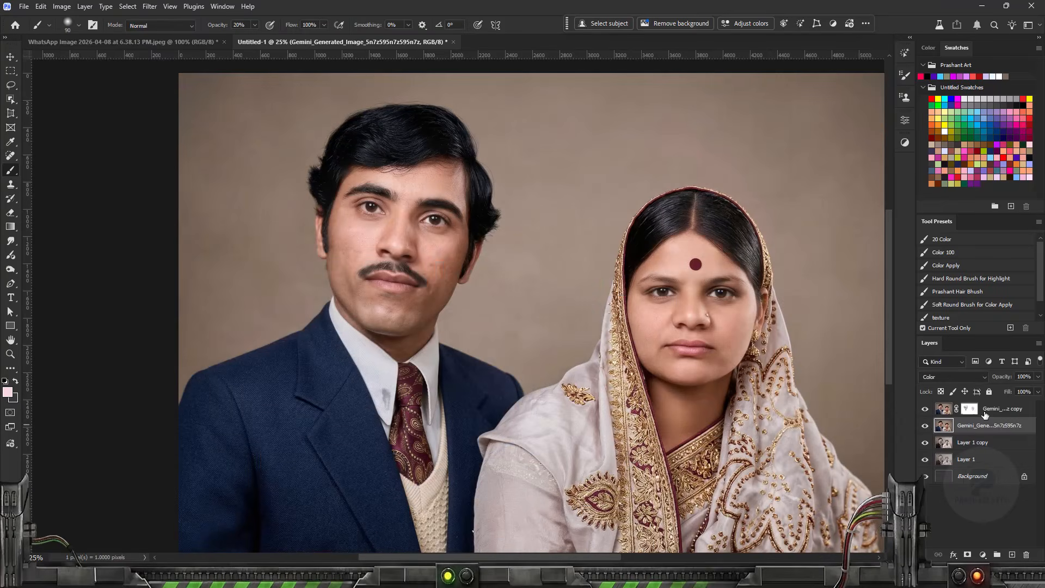
Stamp the visible layers into a new top layer and heal the dark mark on the man's collar with the Spot Healing Brush.
left_click(984, 416)
key("ctrl+shift+alt+e")
left_click(12, 154)
left_click_drag(389, 389, 387, 410)
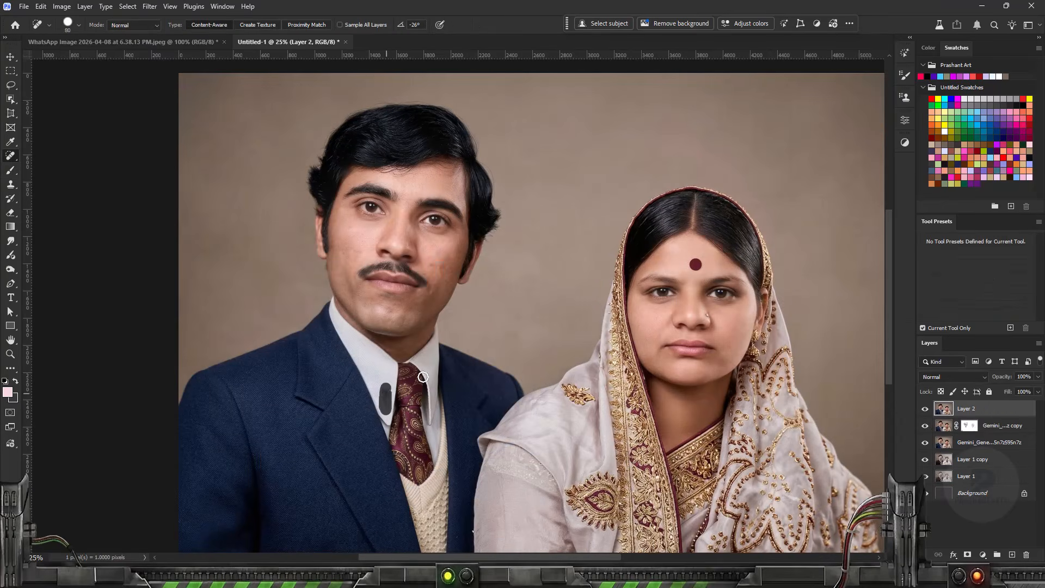
key("ctrl+plus")
key("ctrl+minus")
key("ctrl+minus")
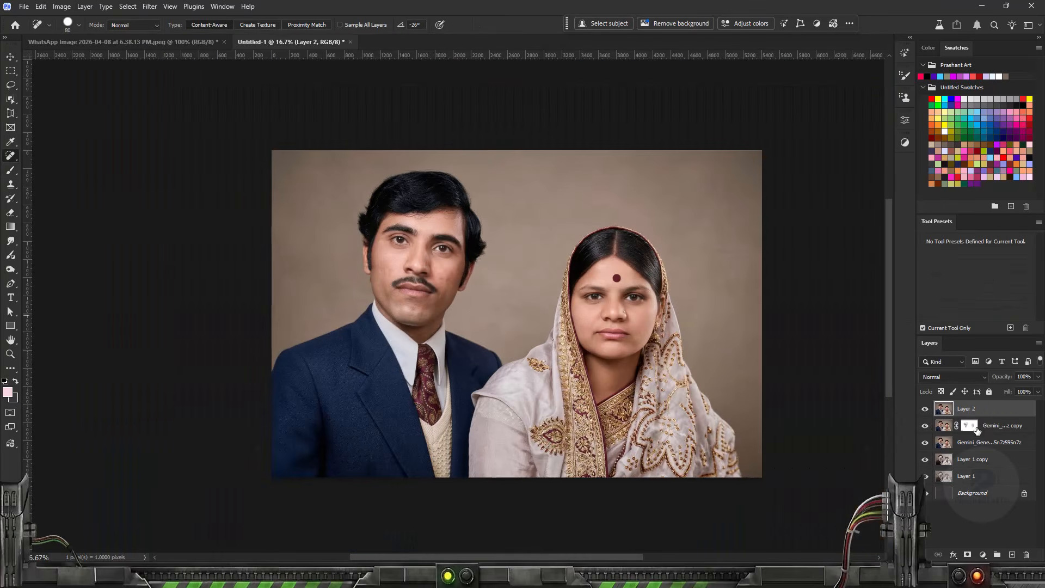
Hide both generated layers and Layer 1 copy, and check Layer 2 by toggling its visibility.
left_click(925, 459)
left_click(925, 410)
left_click(925, 409)
Select the couple with Select Subject, invert the selection to the background, and feather its edge.
left_click(10, 99)
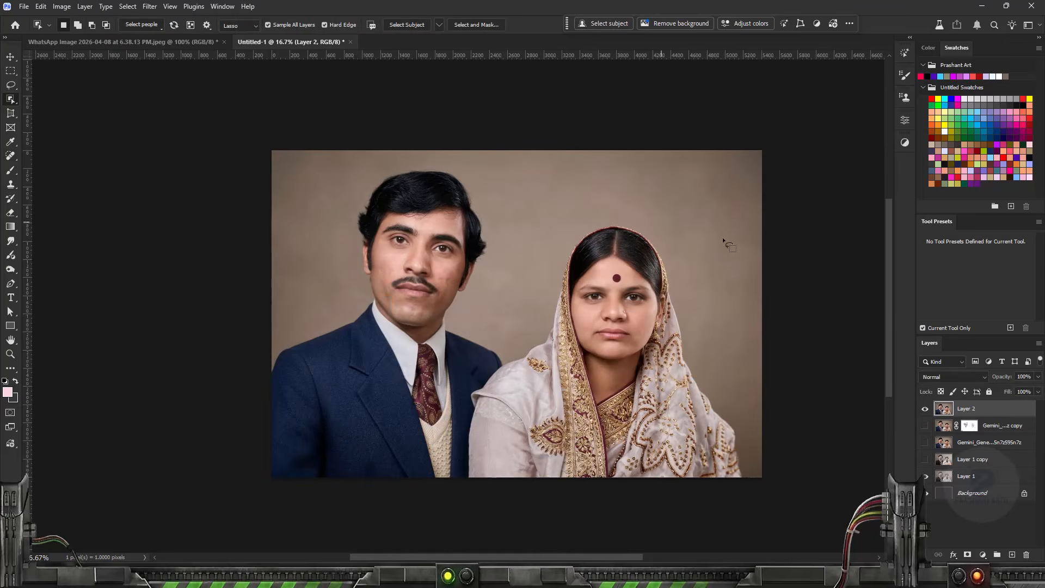
left_click(414, 26)
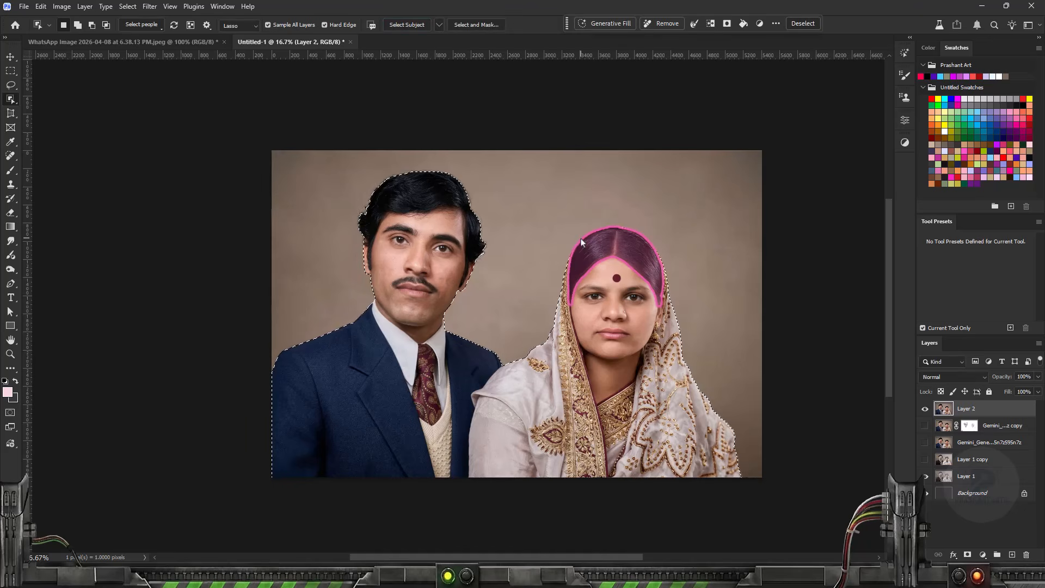
key("m")
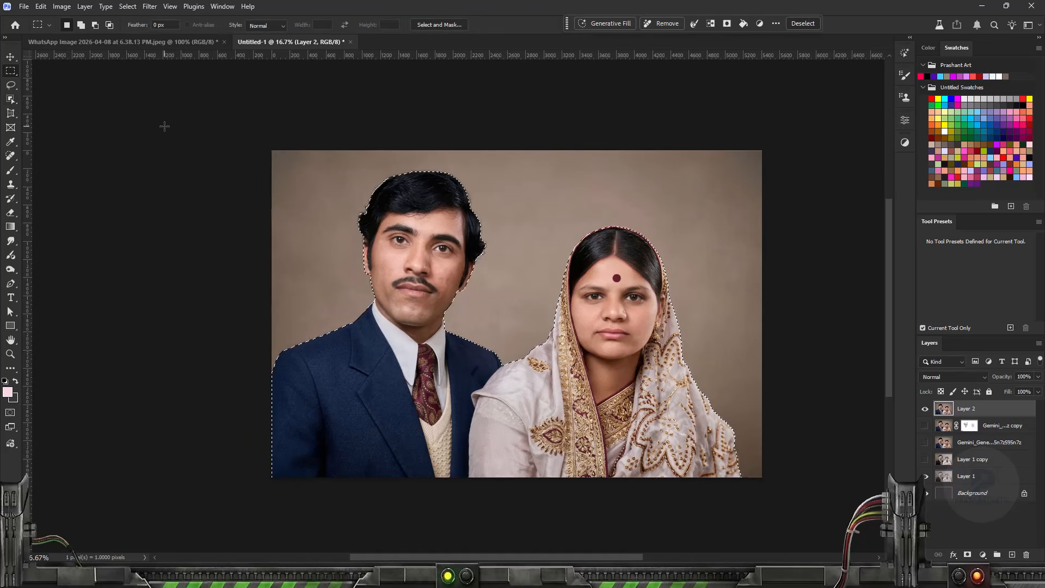
key("shift+ctrl+i")
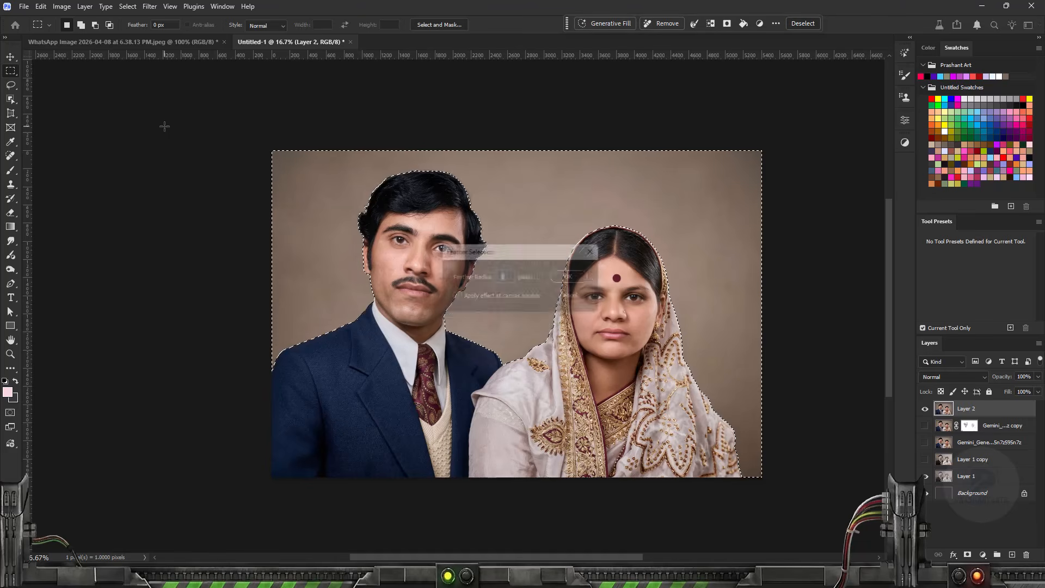
Shift the background to teal with Color Balance midtones at -100 cyan plus added blue, and deselect.
key("ctrl+b")
left_click_drag(721, 304, 697, 304)
left_click_drag(720, 356, 757, 356)
left_click_drag(696, 304, 666, 304)
mouse_move(759, 357)
left_mouse_down()
mouse_move(795, 358)
mouse_move(751, 357)
left_mouse_up()
left_click_drag(665, 304, 619, 302)
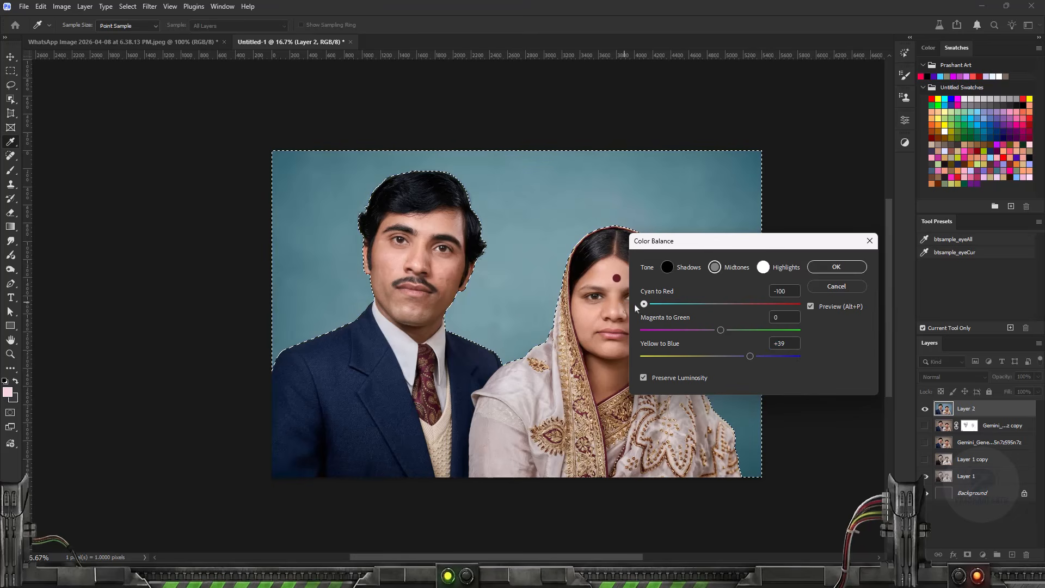
mouse_move(735, 357)
left_mouse_down()
mouse_move(759, 358)
mouse_move(740, 357)
left_mouse_up()
left_click(827, 267)
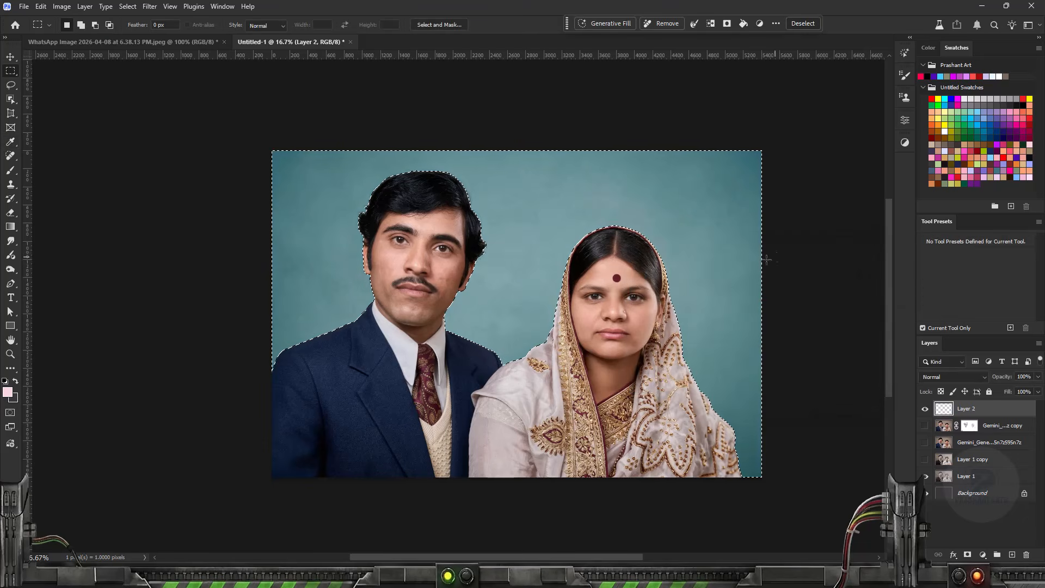
key("ctrl+d")
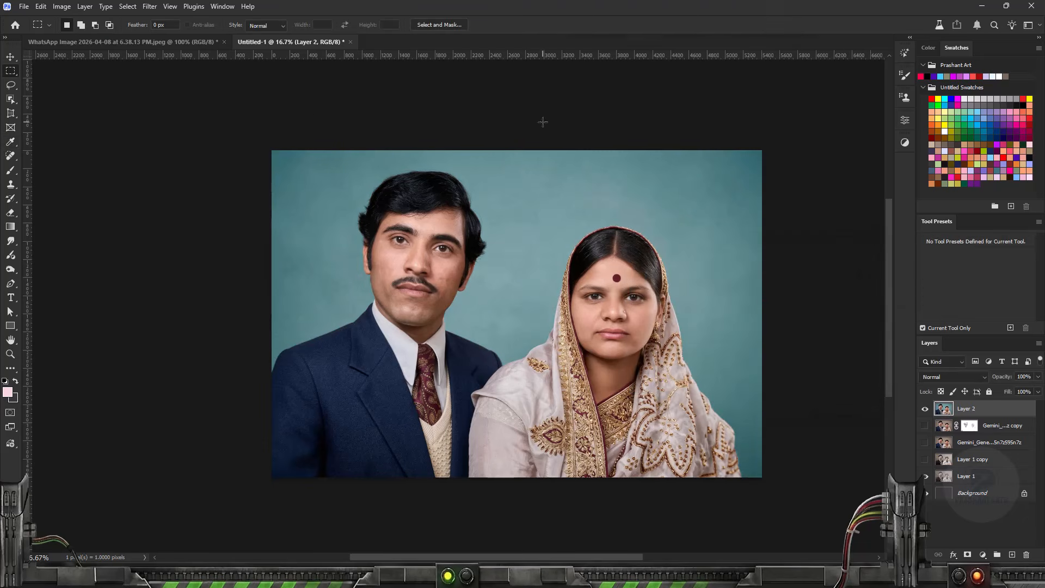
Cool the whole portrait with Color Balance, setting highlights to +20 blue and slightly adjusting the midtones' yellow-blue balance.
key("ctrl+b")
left_click_drag(789, 244, 901, 357)
left_click(869, 380)
left_click_drag(828, 468, 844, 469)
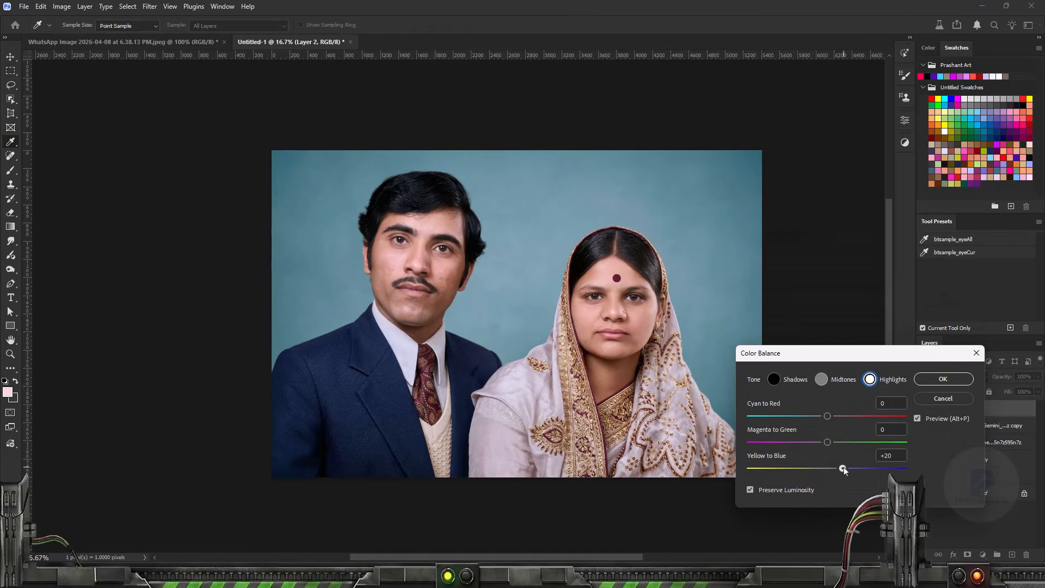
left_click(821, 380)
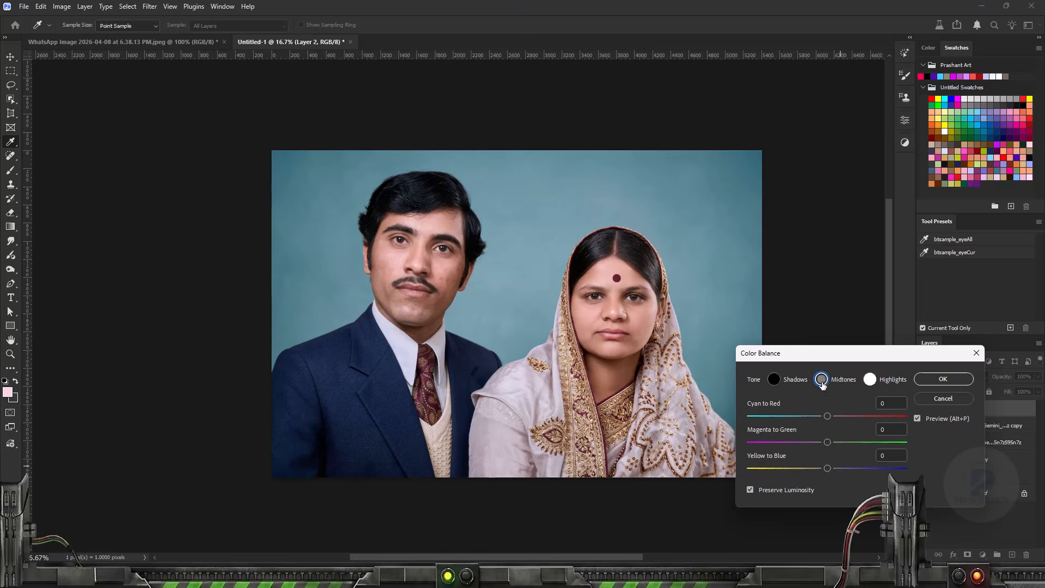
left_click_drag(822, 471, 824, 472)
left_click(943, 378)
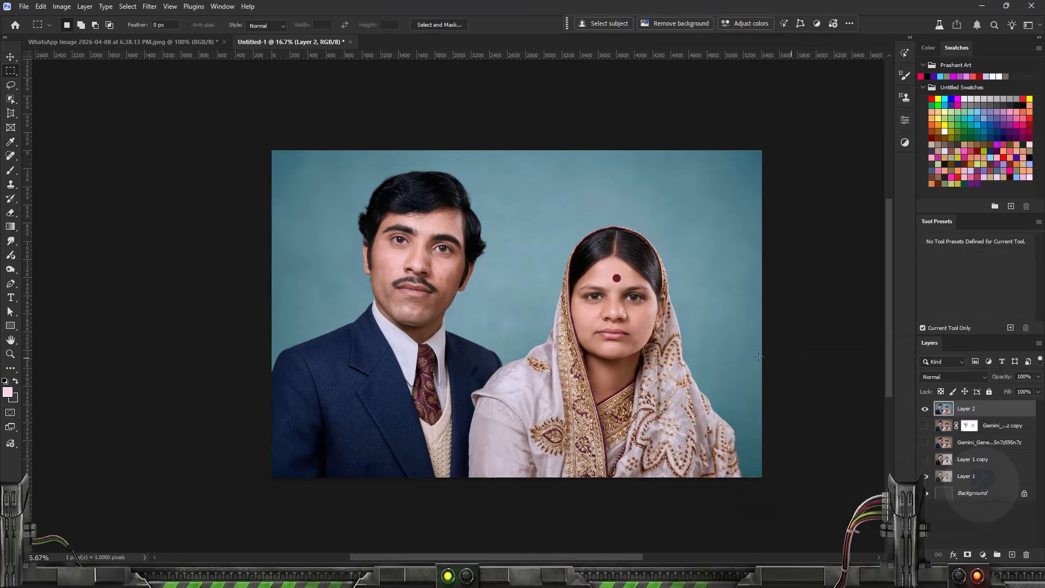
Heal the blemishes on the man's cheek using the Spot Healing Brush reduced to 40 px.
key("ctrl+plus")
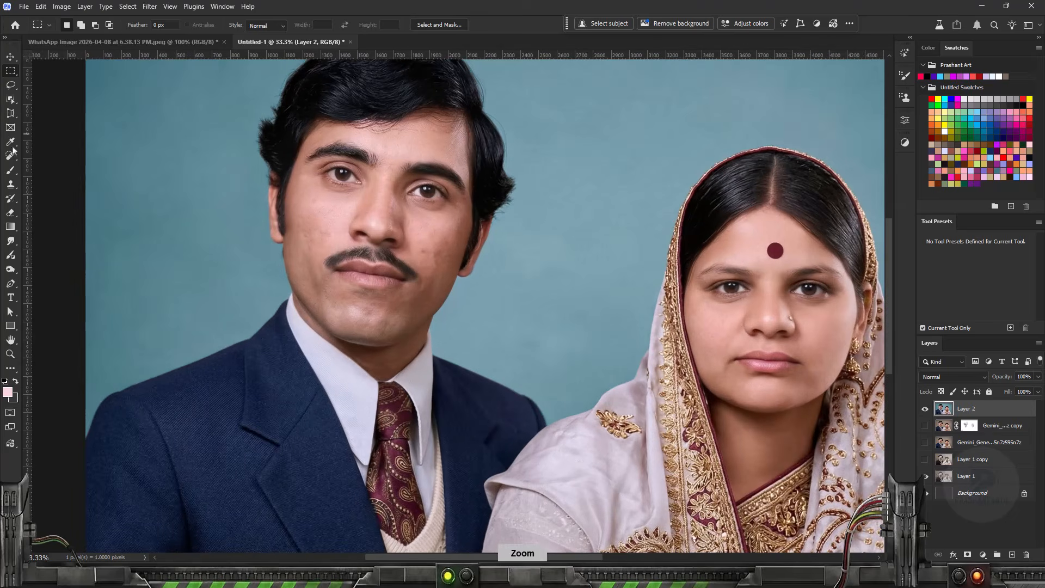
left_click(10, 155)
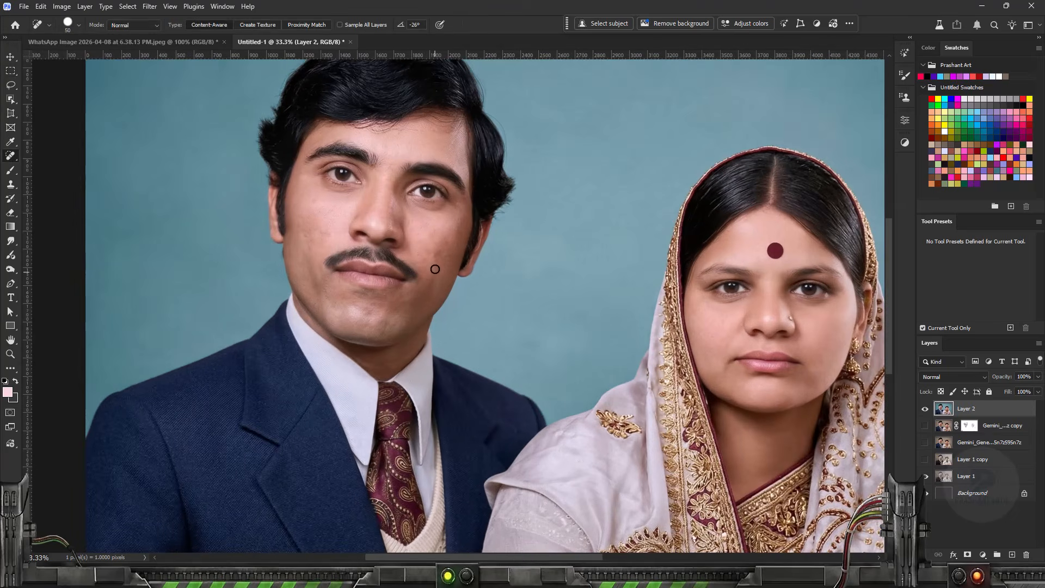
key("bracketleft")
key("ctrl+minus")
key("ctrl+minus")
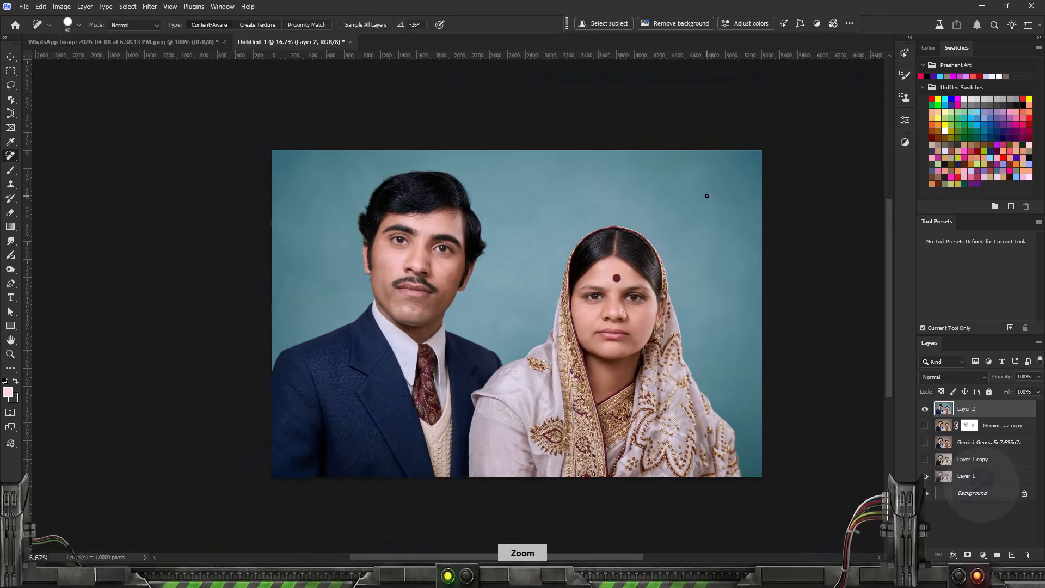
Burn the shadows around the woman's hair and eyes at 20% exposure, reducing the brush to 80 px.
left_click(10, 272)
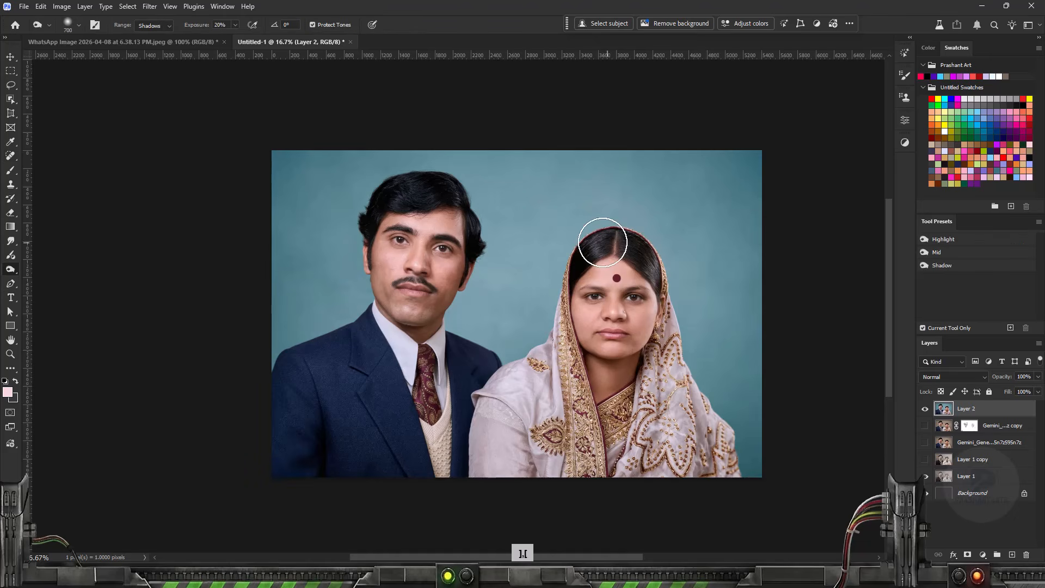
key("bracketleft")
key("bracketleft")
key("bracketleft")
key("bracketleft")
key("bracketleft")
key("bracketleft")
key("bracketleft")
key("bracketleft")
key("bracketleft")
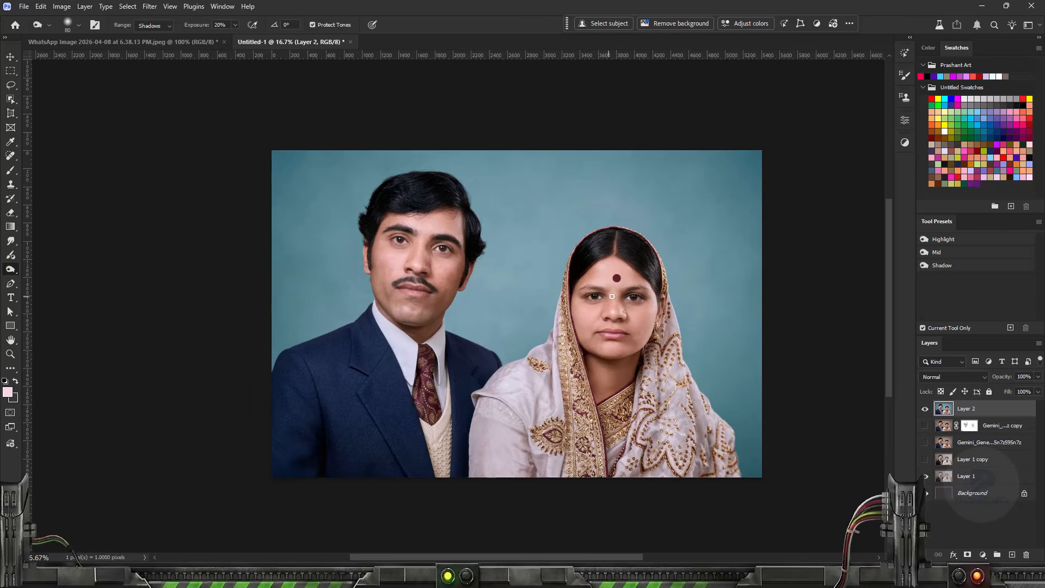
key("ctrl+minus")
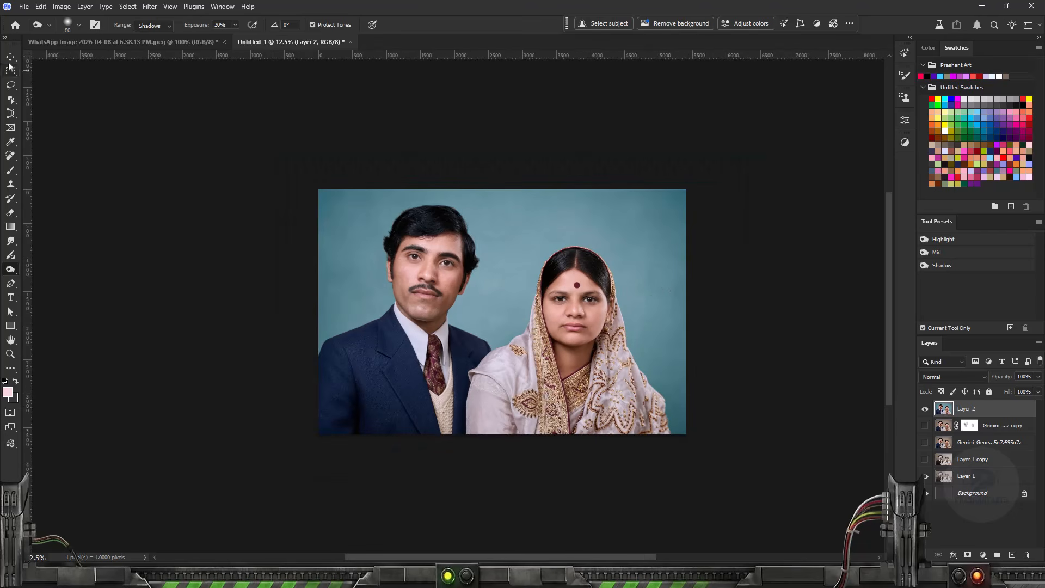
Select the layers from Layer 2 down to Layer 1 and nudge them 120 px to the right.
key("v")
left_click(973, 476, "shift")
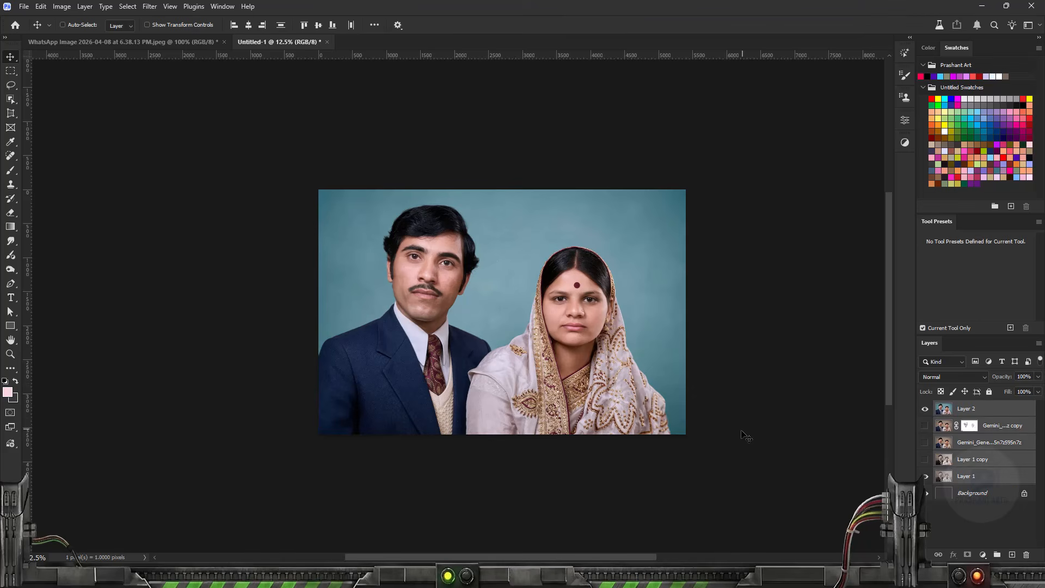
key("shift+Right")
key("shift+Right")
key("shift+Right")
key("shift+Right")
key("shift+Right")
key("shift+Right")
key("shift+Right")
key("shift+Right")
key("shift+Right")
key("shift+Right")
key("shift+Right")
key("shift+Right")
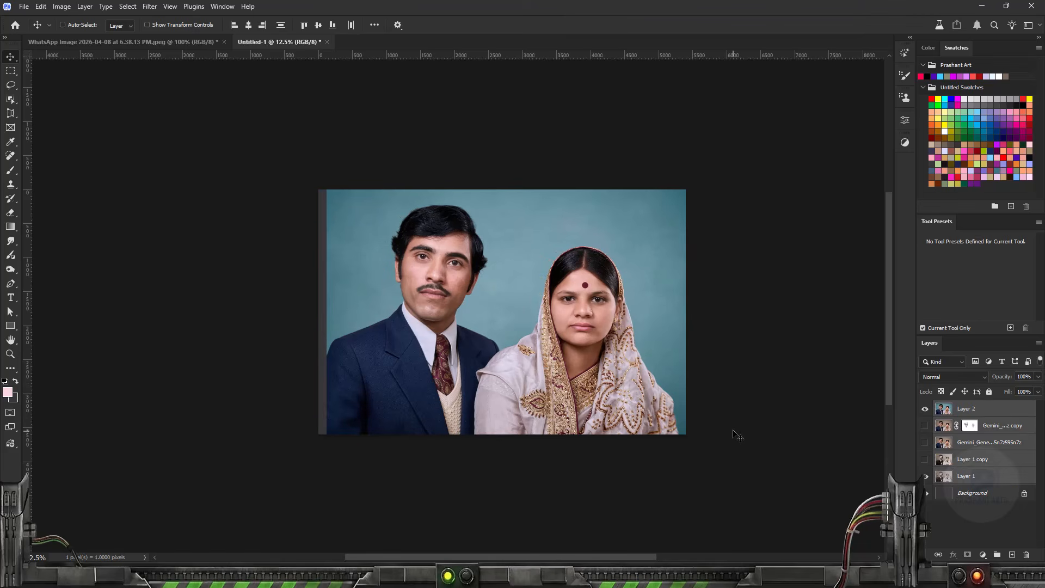
Extend the portrait into the empty strip along the canvas's left edge using Generative Fill without a prompt.
left_click(11, 70)
left_click(1001, 410)
left_click_drag(318, 189, 329, 465)
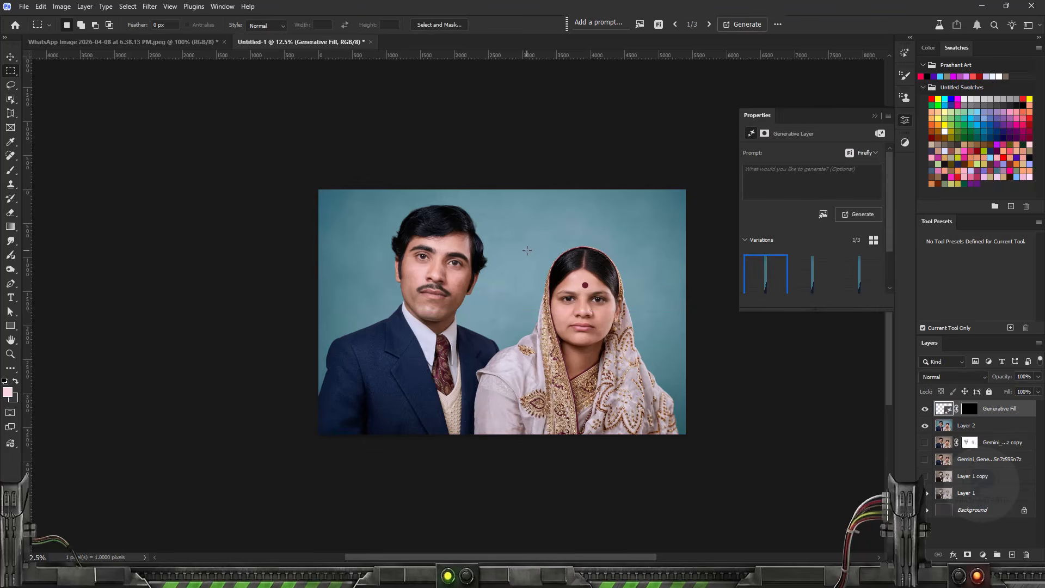
Compare the three generated edge variations, keep the first one, and merge it into Layer 2.
left_click(811, 275)
left_click(860, 280)
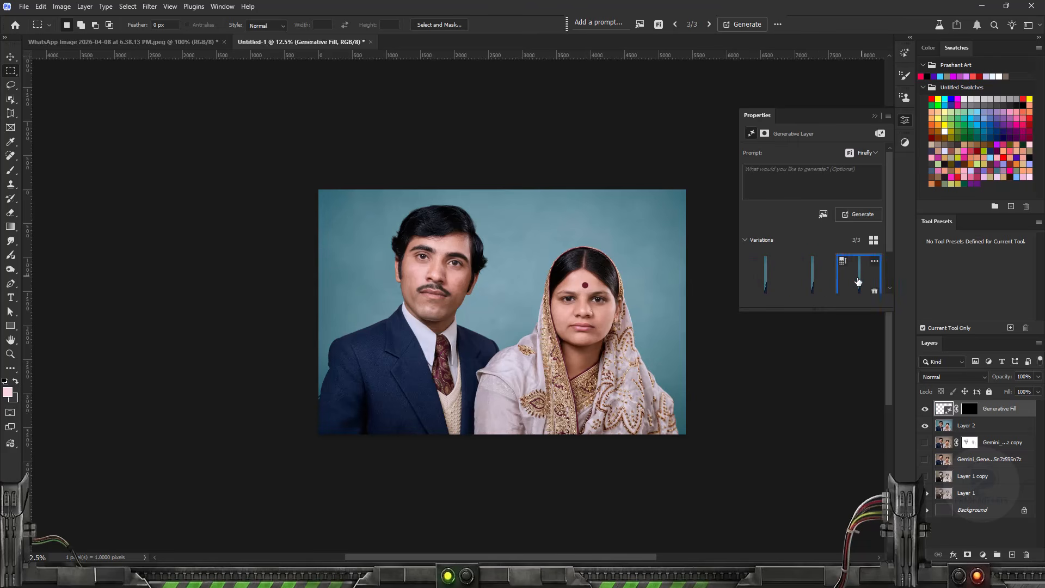
left_click(767, 280)
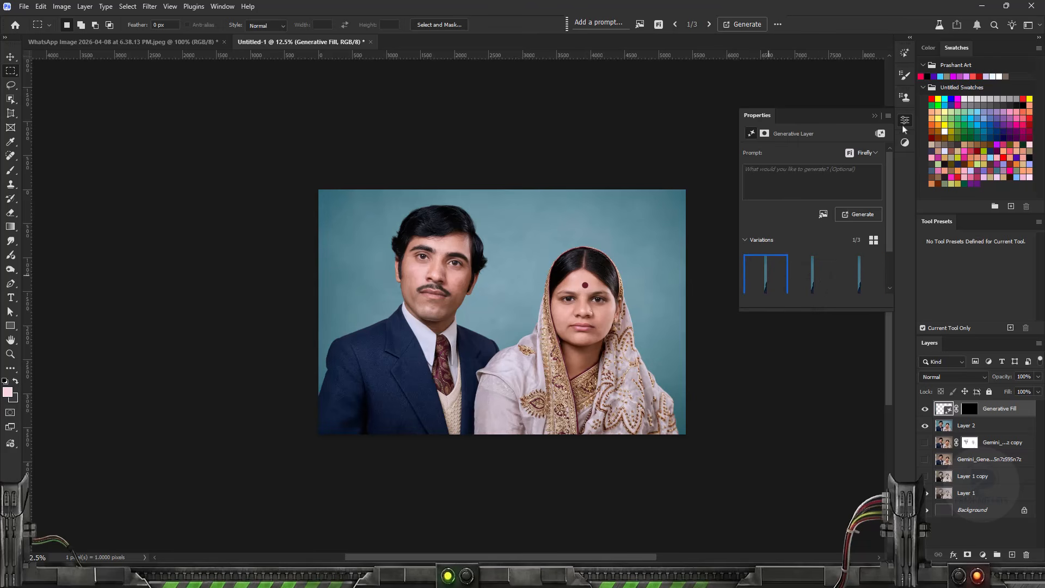
left_click(874, 117)
key("Delete")
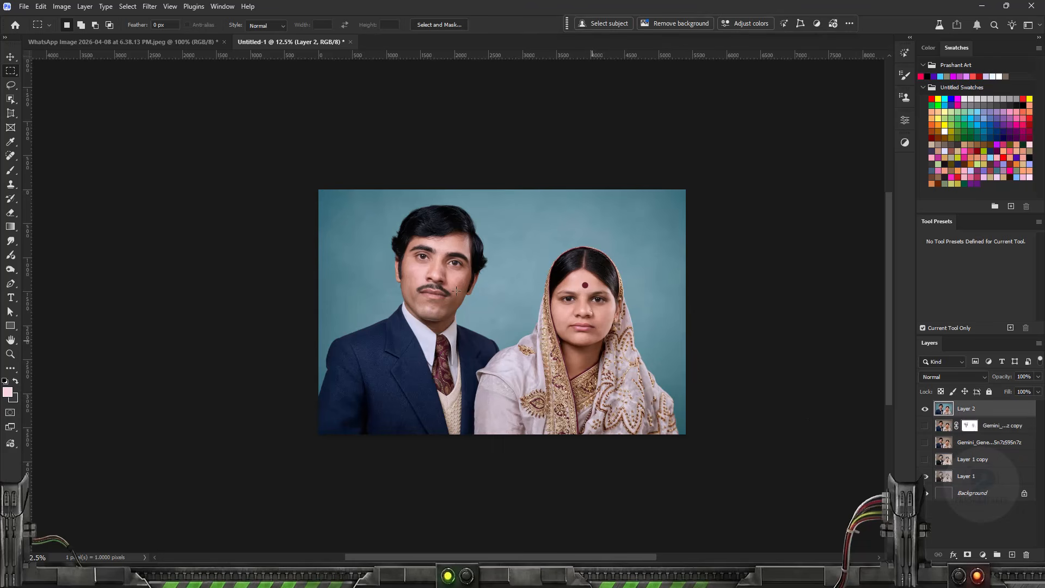
Reshape the outline of the man's shoulder and sleeve near the left canvas edge in Liquify, using brush sizes 600 and 90.
left_click(150, 6)
left_click(172, 146)
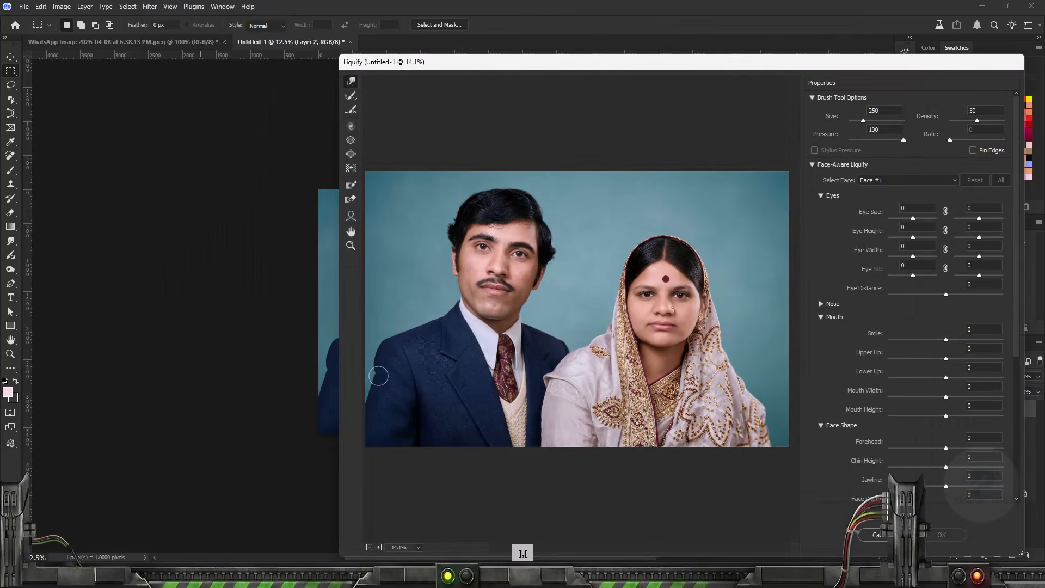
key("bracketright")
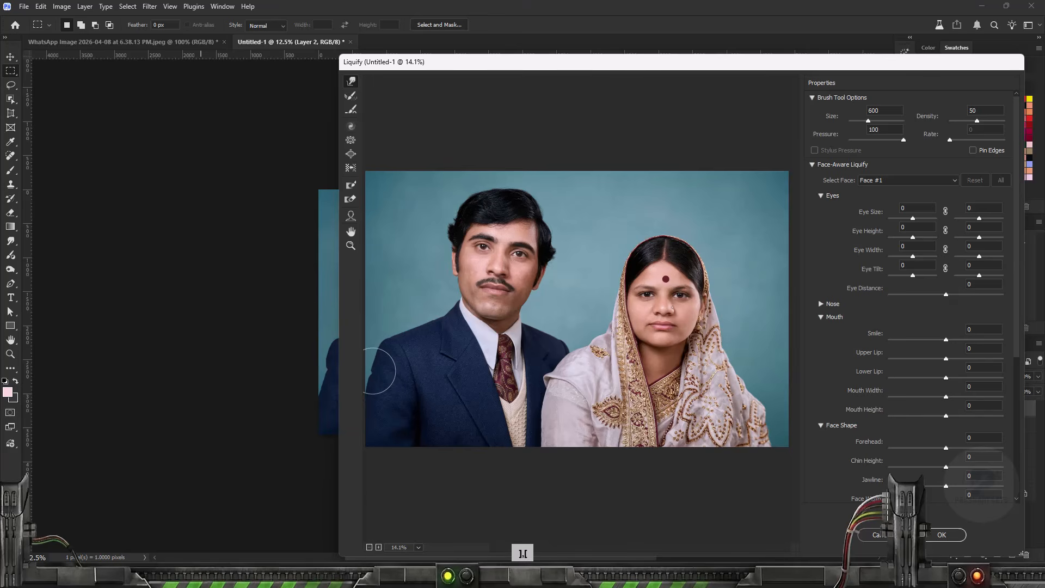
scroll(408, 359, "up", 4)
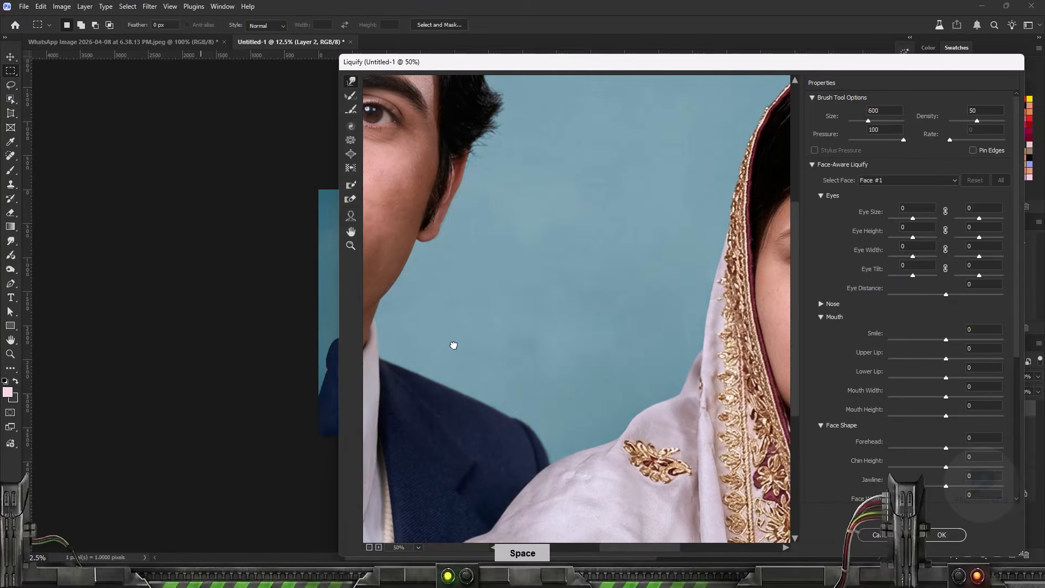
key("space")
left_click_drag(462, 345, 741, 322)
left_click_drag(540, 401, 666, 296)
key("bracketleft")
key("bracketleft")
key("bracketleft")
key("bracketleft")
key("bracketleft")
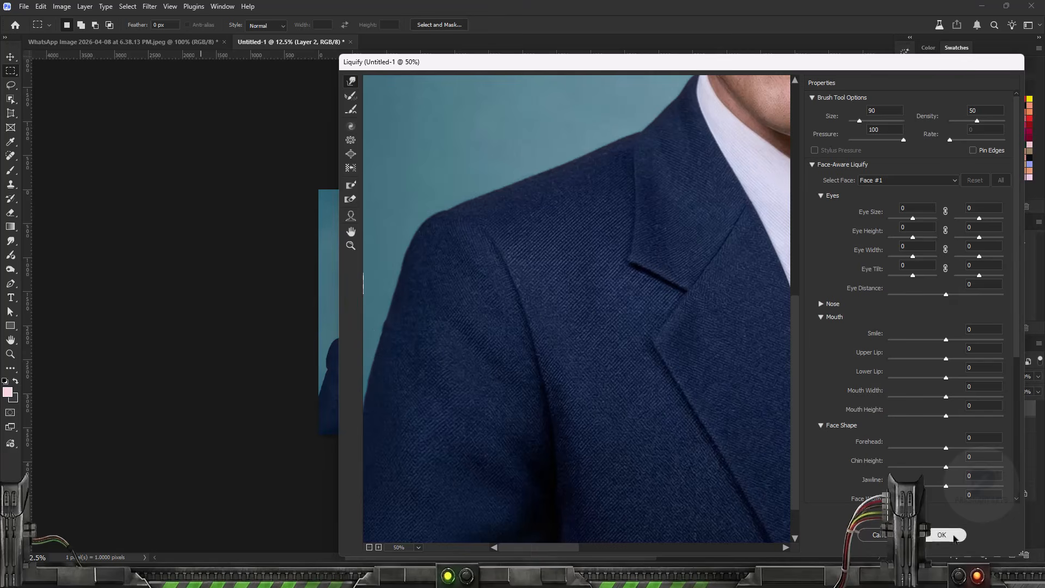
left_click(942, 534)
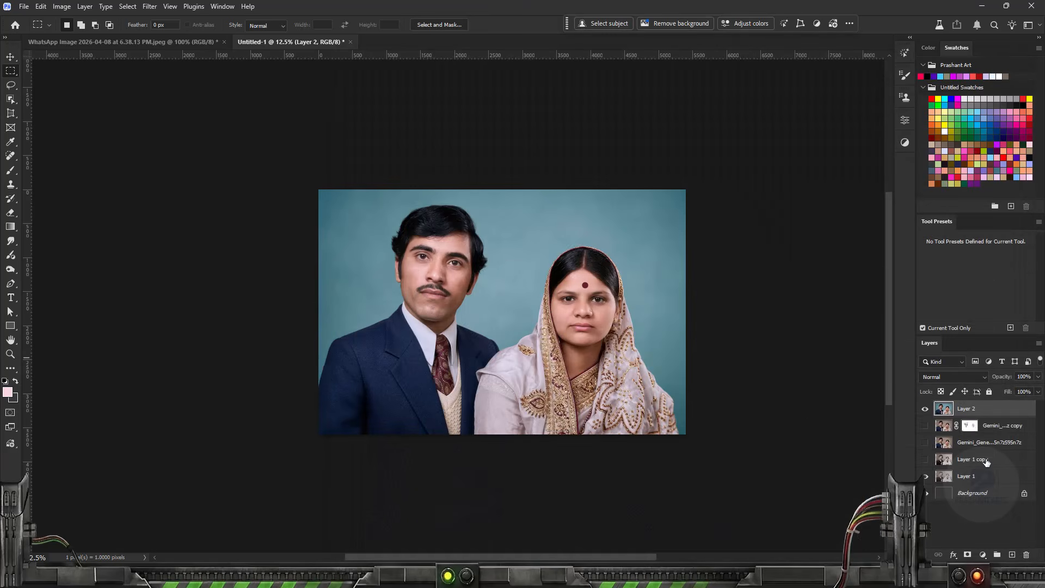
Select all layers from Layer 2 to Layer 1 and scale them down to about 97%, leaving space above and beside the man.
left_click(974, 477, "shift")
key("ctrl+t")
left_click_drag(332, 181, 346, 188)
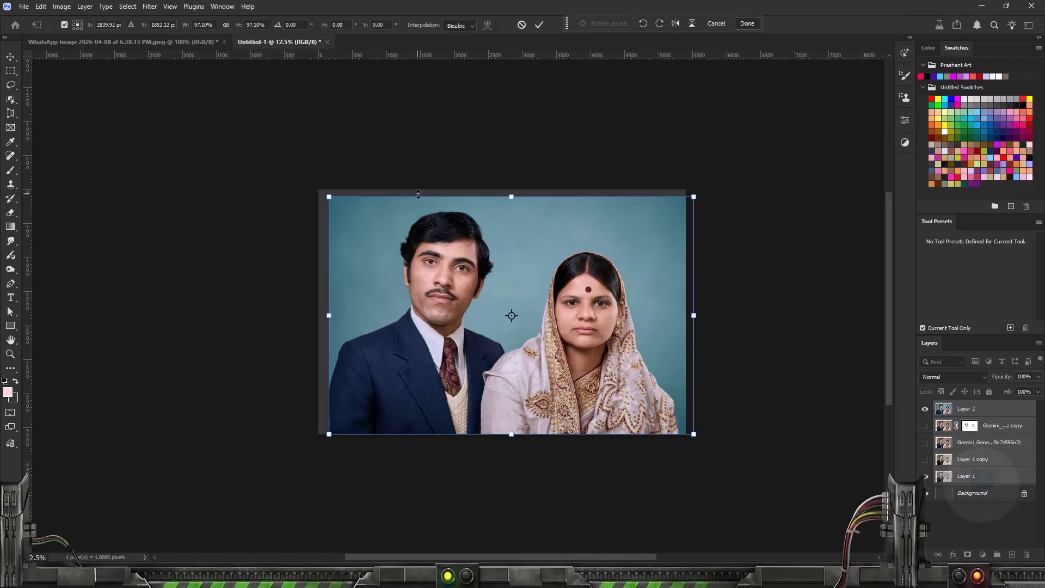
key("Return")
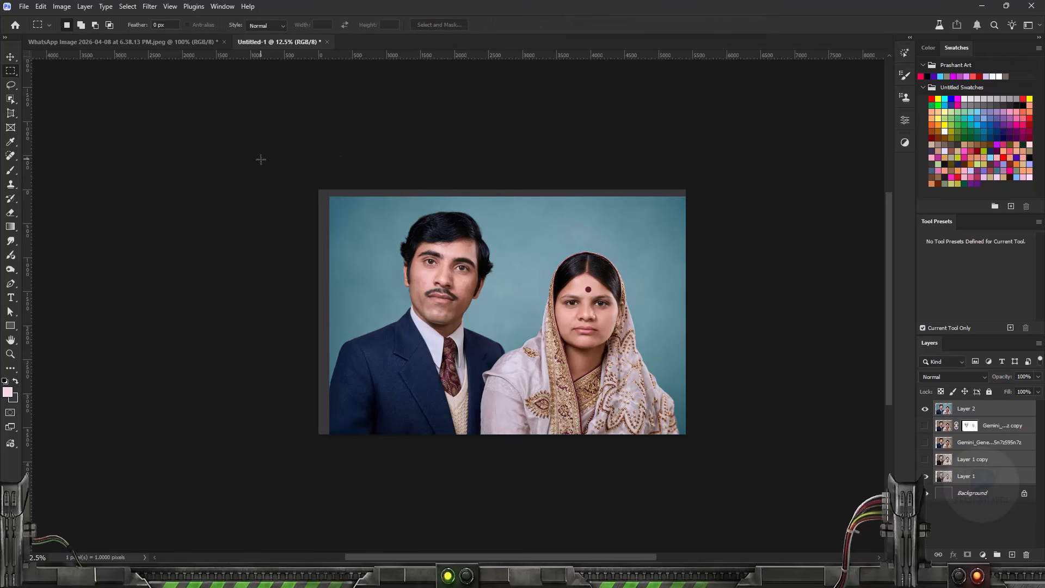
Select the empty strips along the canvas's top and left edges and fill them using Generative Fill without a prompt.
left_click_drag(328, 155, 736, 199)
left_click_drag(296, 175, 332, 472)
left_click(599, 27)
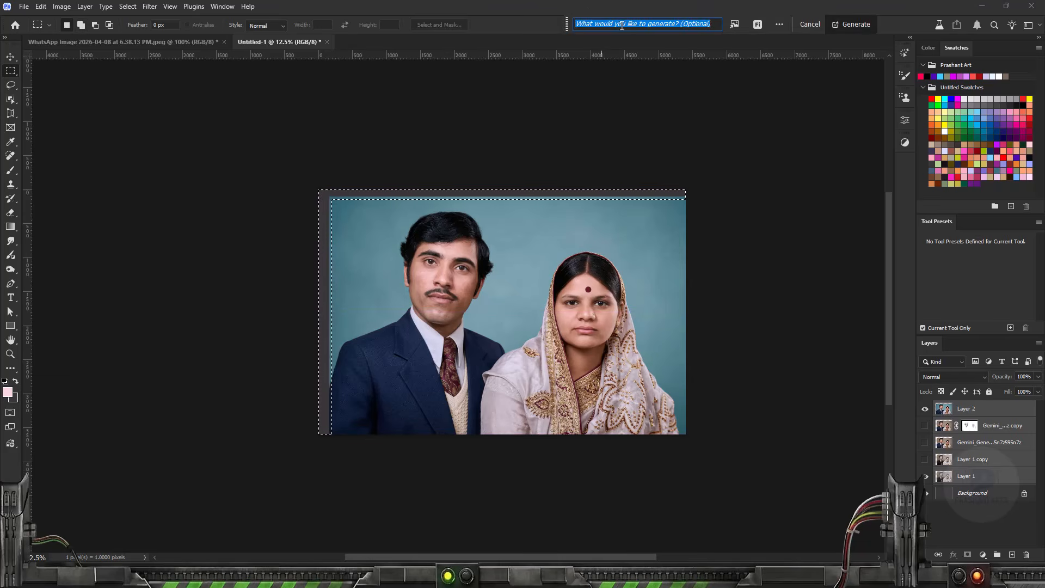
left_click(875, 23)
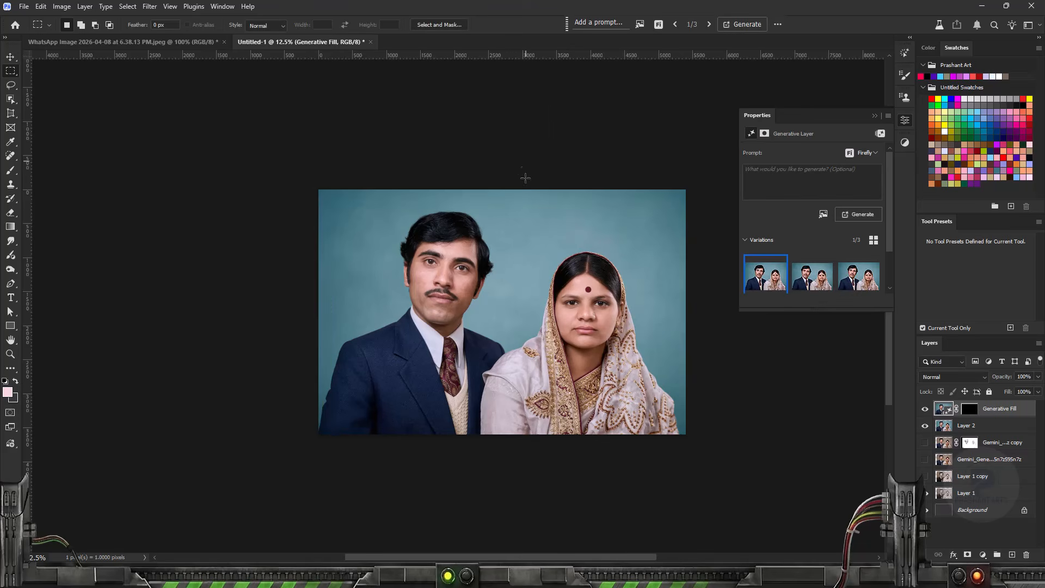
Compare the three generated fills for the top and left strips, keep the first one, and merge it into Layer 2.
left_click(809, 277)
left_click(853, 280)
left_click(756, 287)
left_click(875, 115)
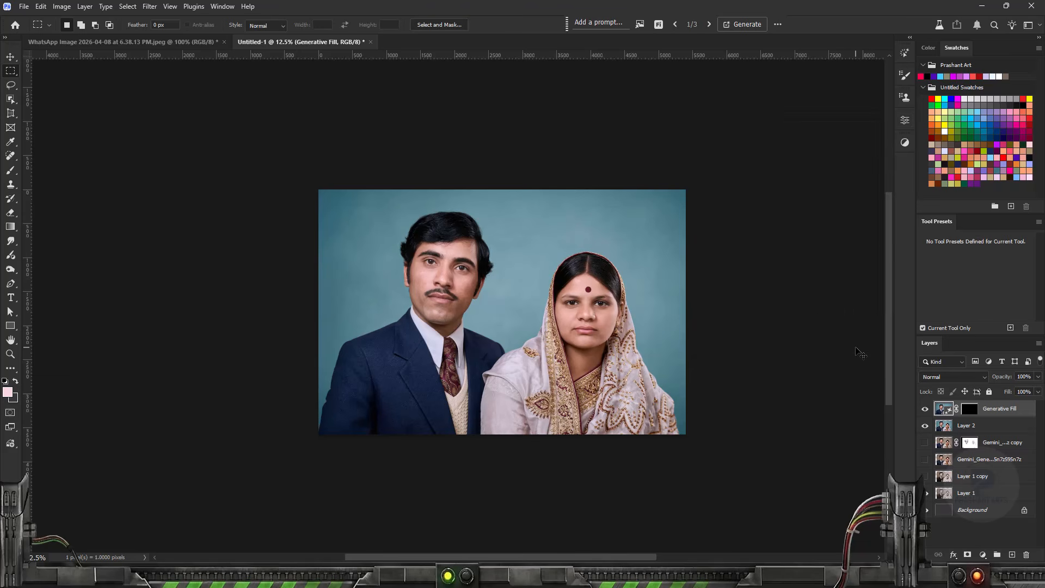
key("Delete")
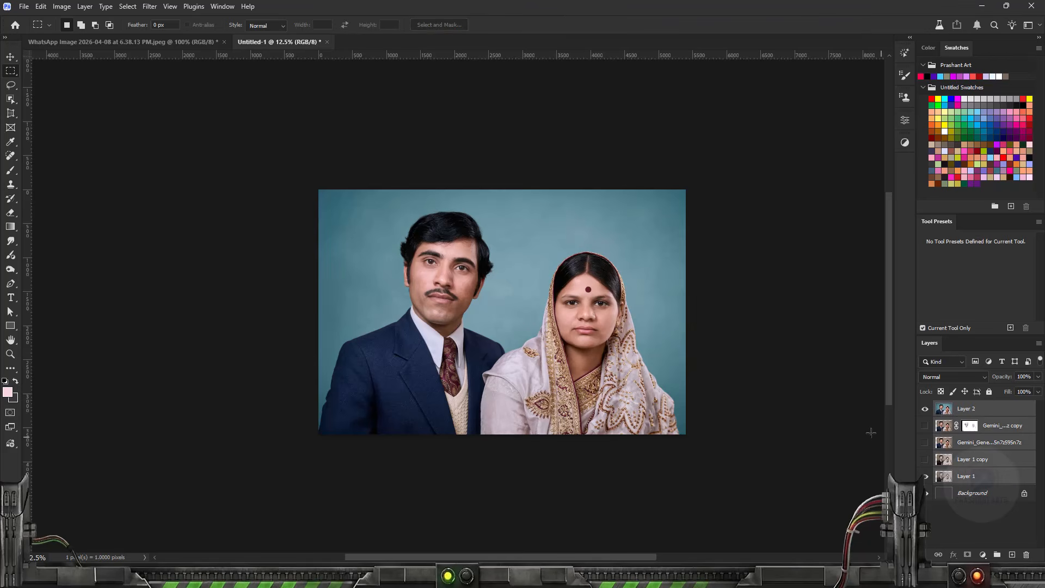
Nudge all layers from Layer 2 to Layer 1 about 30 px to the left.
left_click(10, 57)
key("shift+Left")
key("shift+Left")
key("shift+Left")
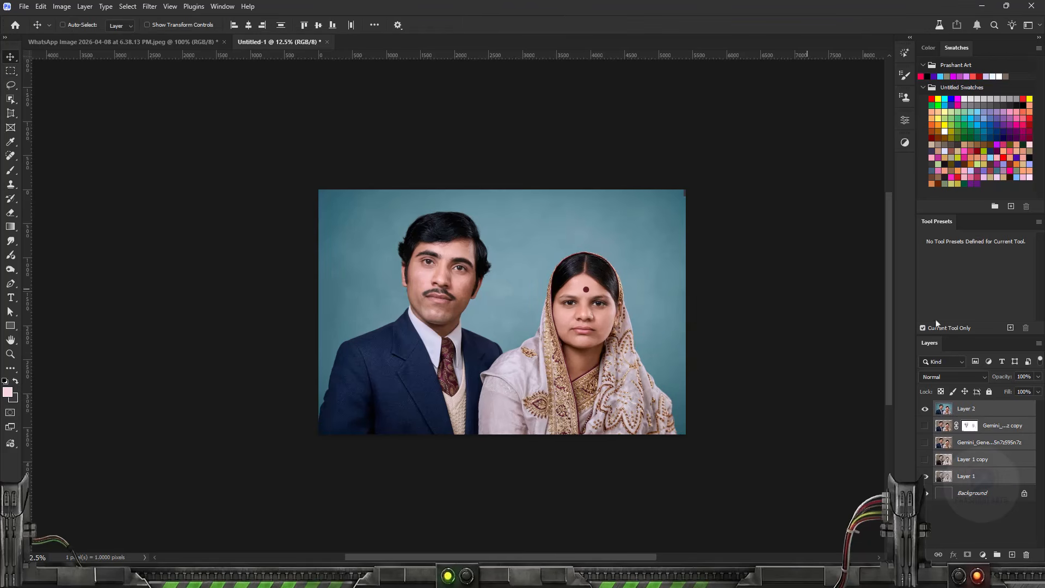
Smudge the background over the thin gap at Layer 2's upper-right edge with the Soft Round Brush for Details preset at 80% strength, and save the document.
left_click(955, 412)
left_click(12, 241)
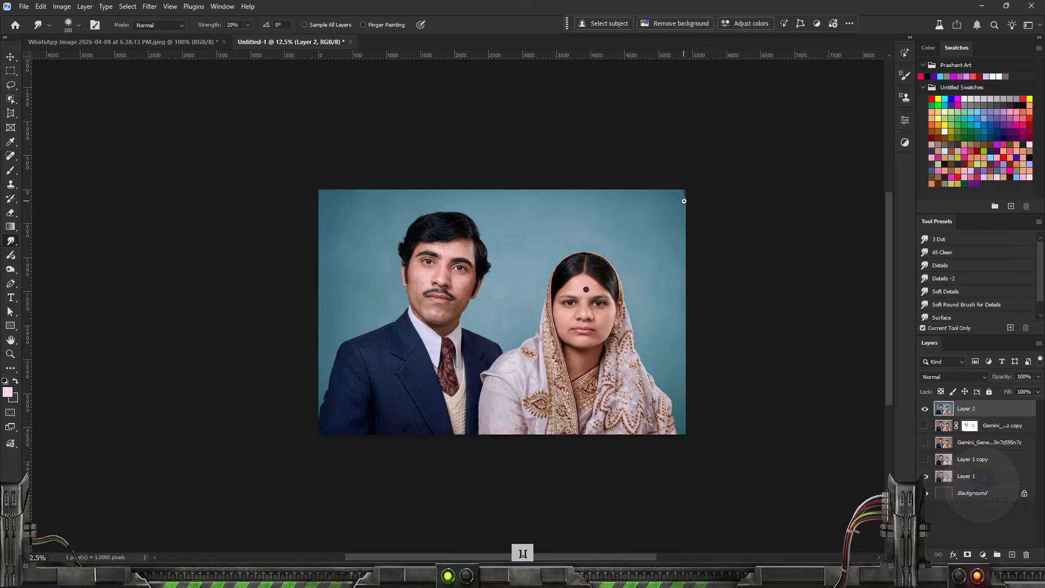
left_click(967, 304)
key("ctrl+s")
key("Return")
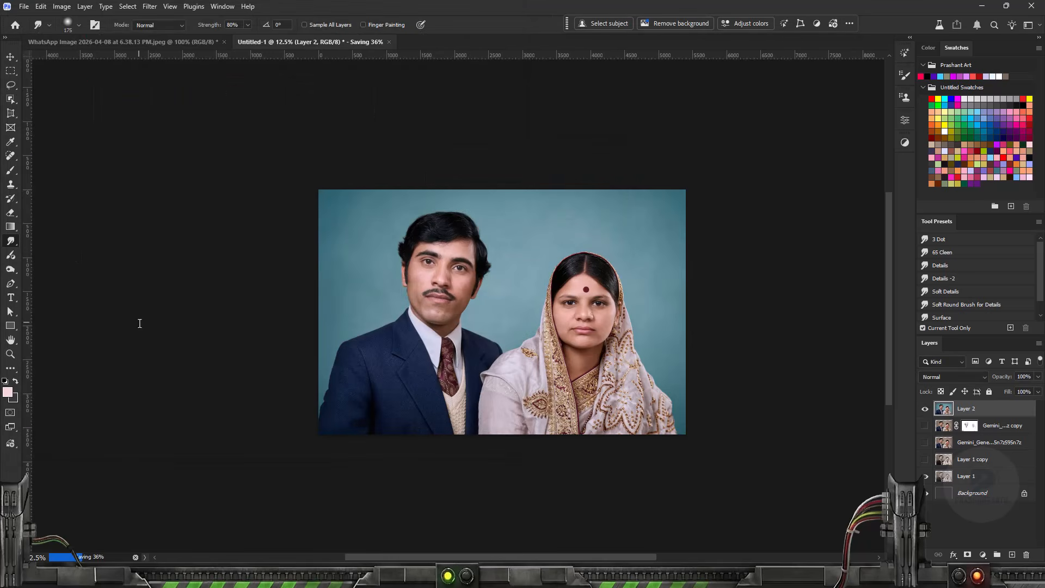
Arrange the original photo and the restored portrait side by side to compare before and after.
key("ctrl+plus")
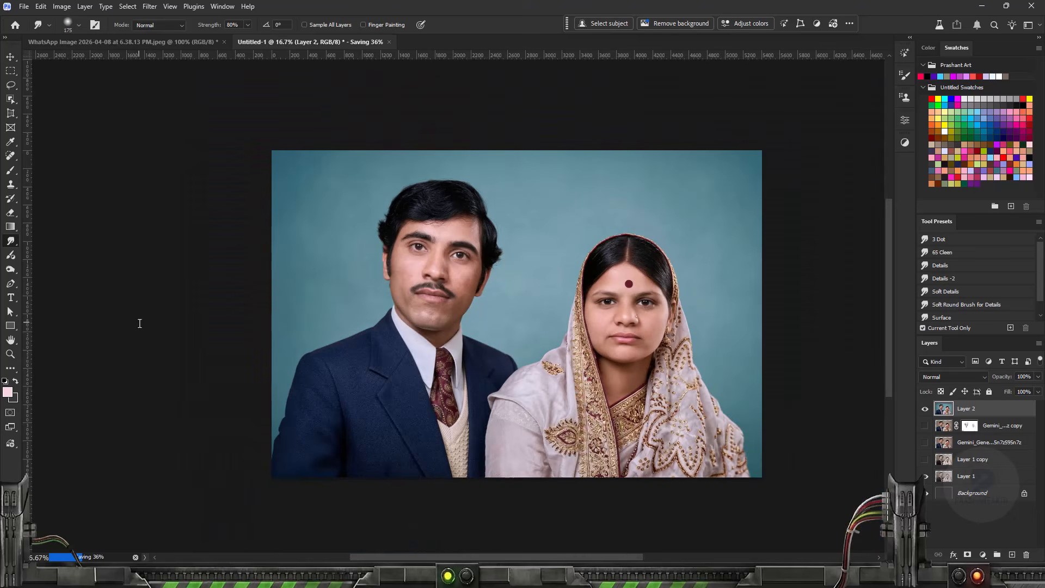
key("F2")
key("F2")
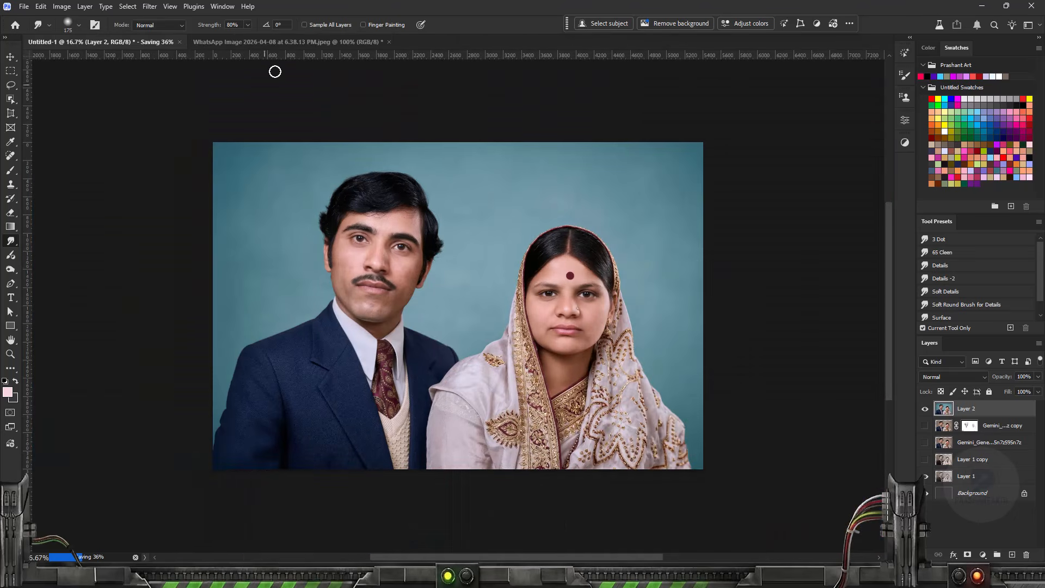
left_click(306, 43)
key("F2")
key("v")
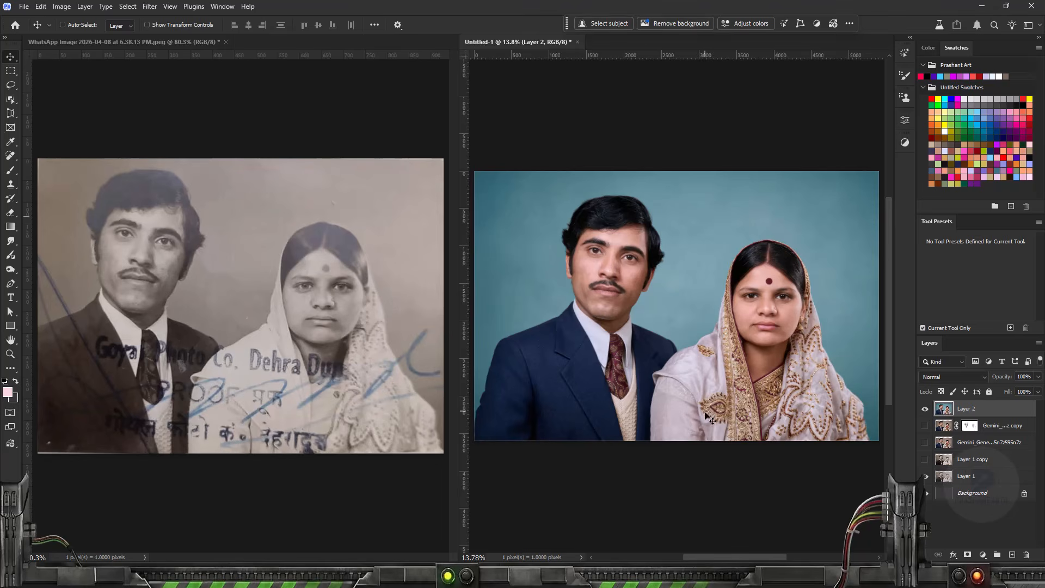
key("F2")
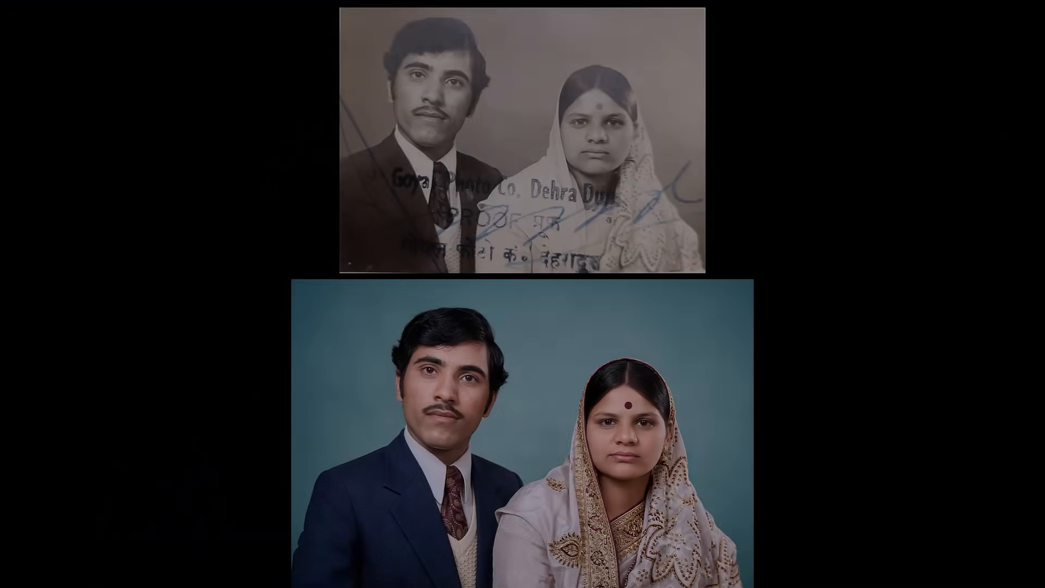